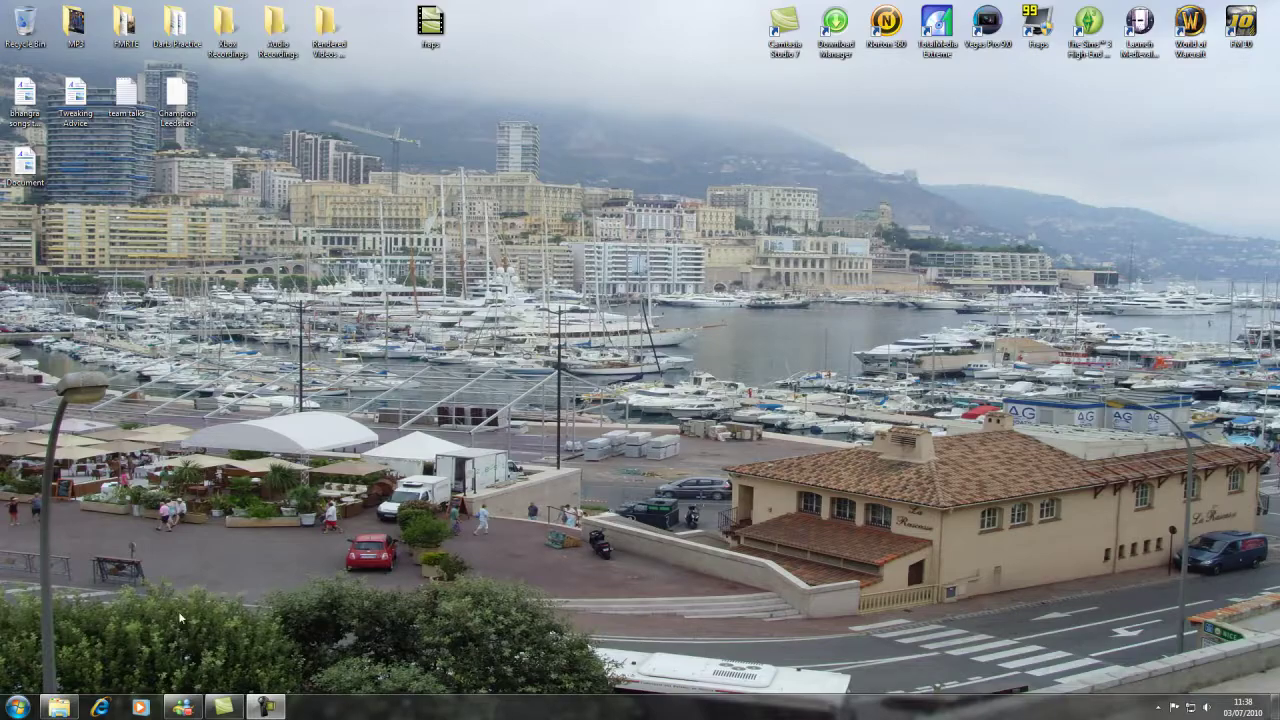
Check the three medieval2 clips' details in the E: drive Videos folder, then close the window
left_click(60, 707)
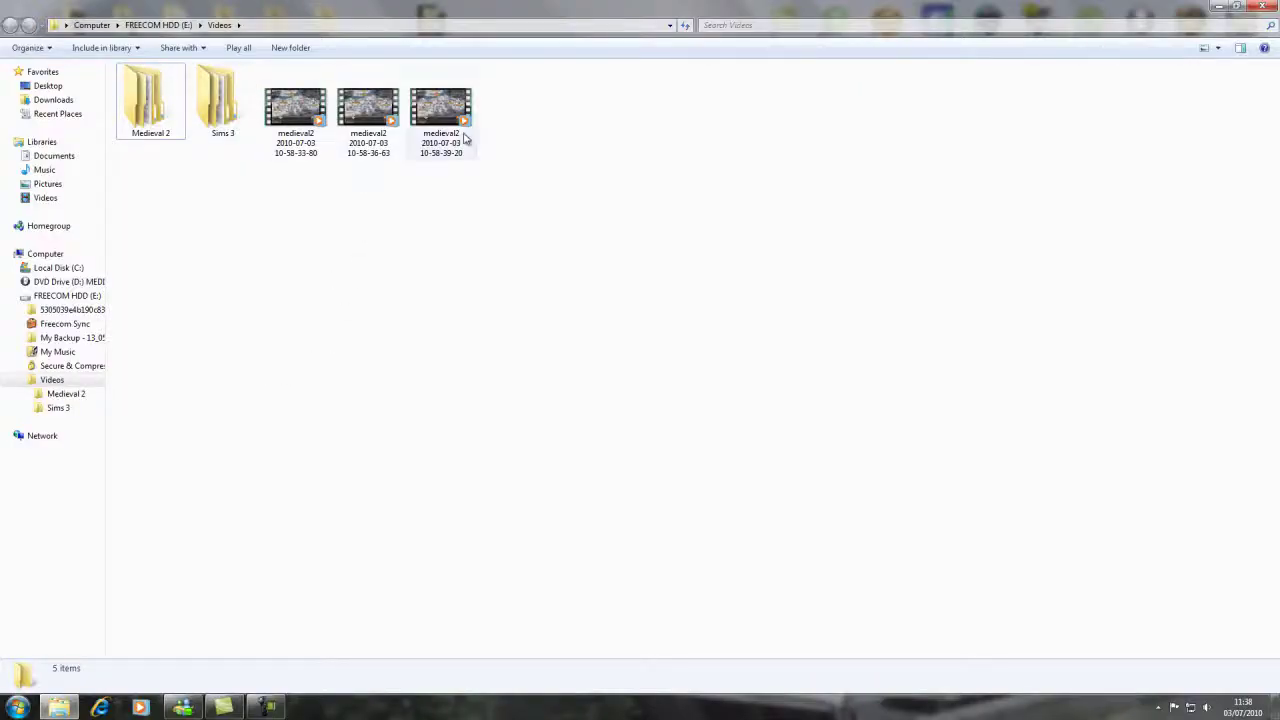
left_click(305, 152)
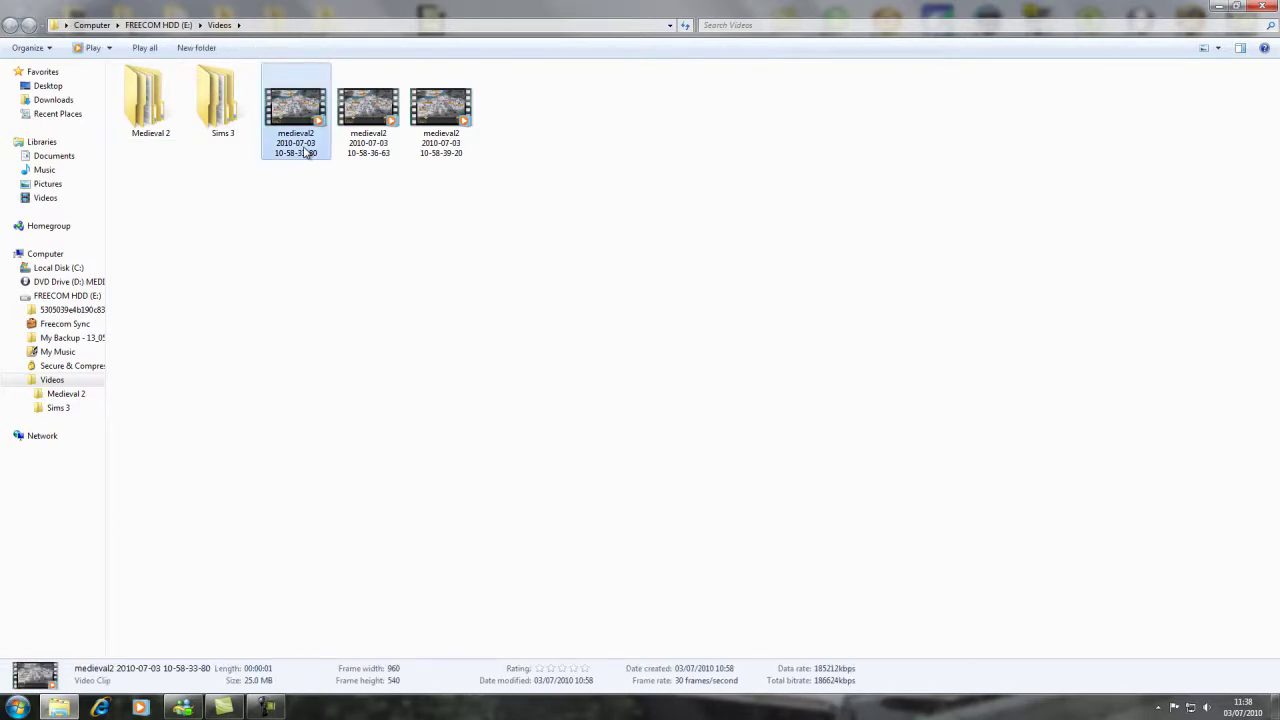
left_click(363, 121)
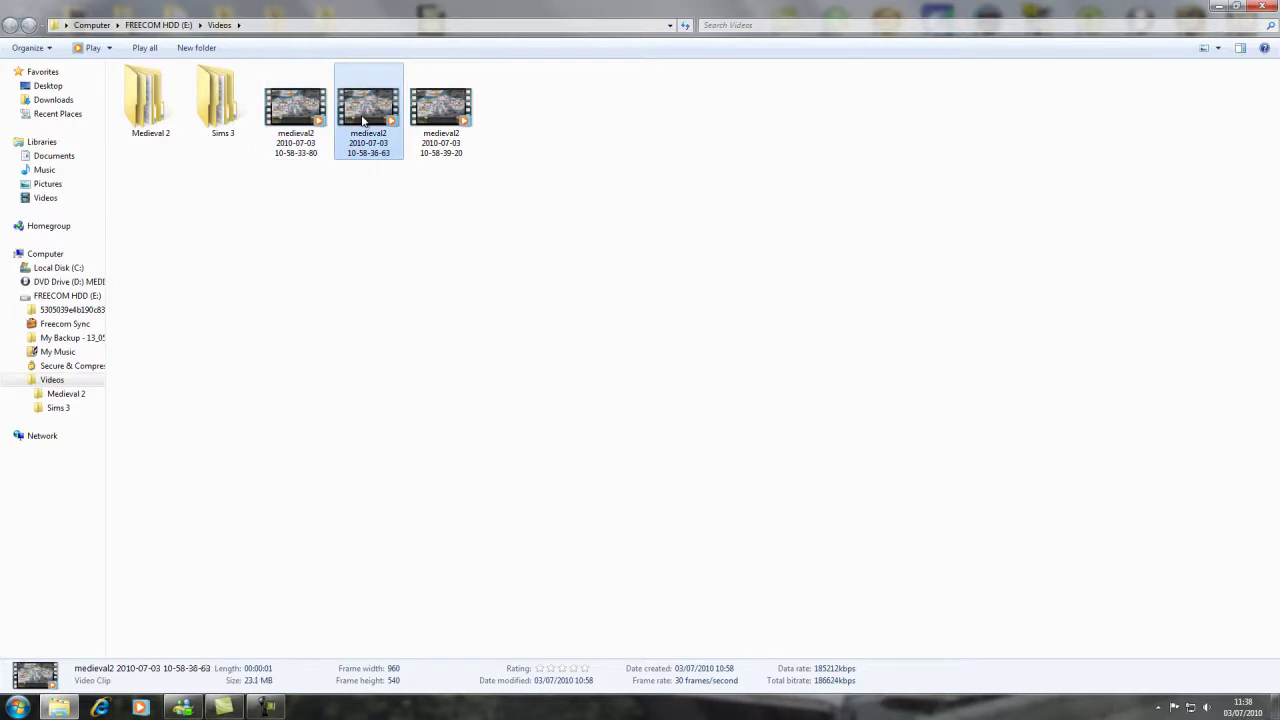
left_click(446, 118)
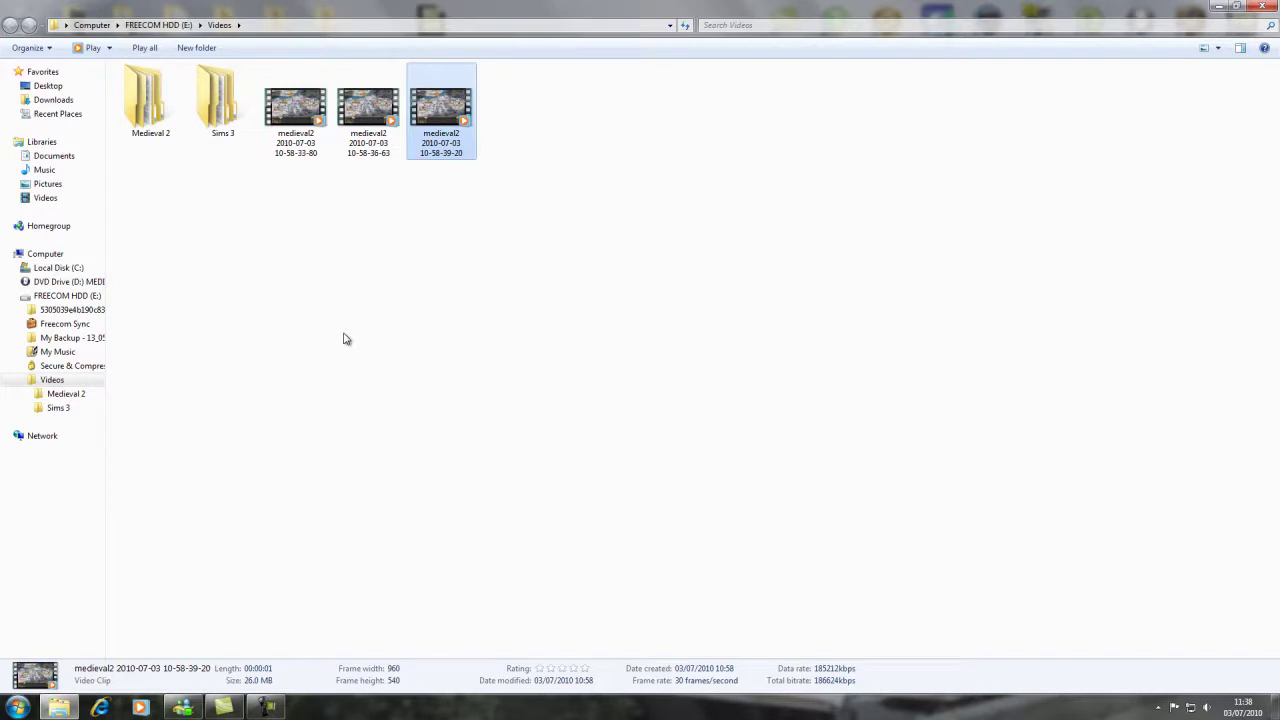
left_click(401, 233)
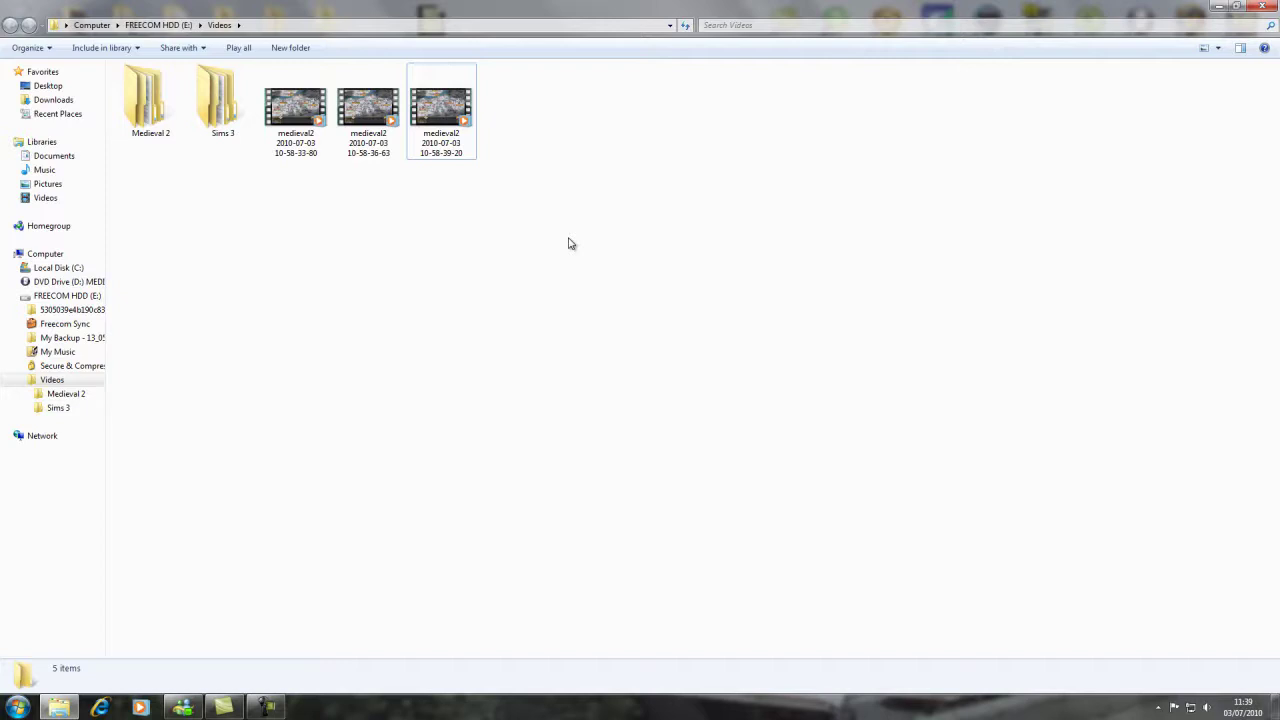
left_click(1257, 7)
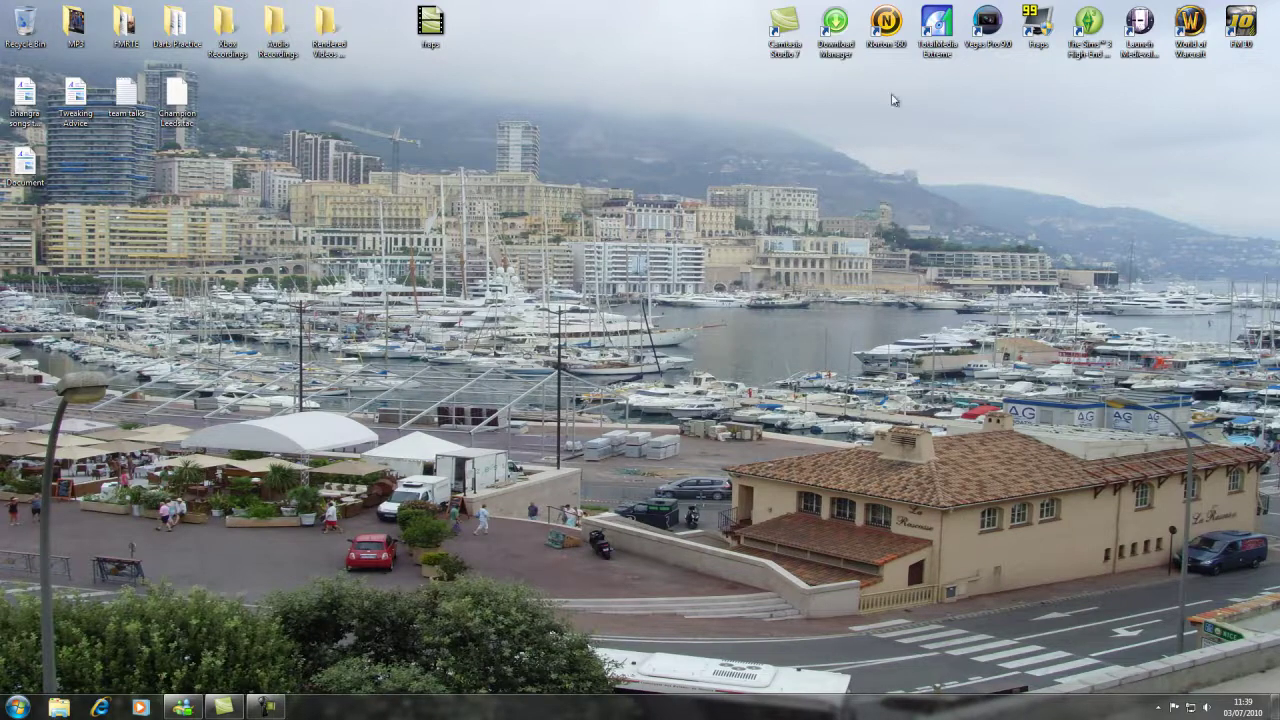
Pause the Camtasia screen recording
left_click(266, 707)
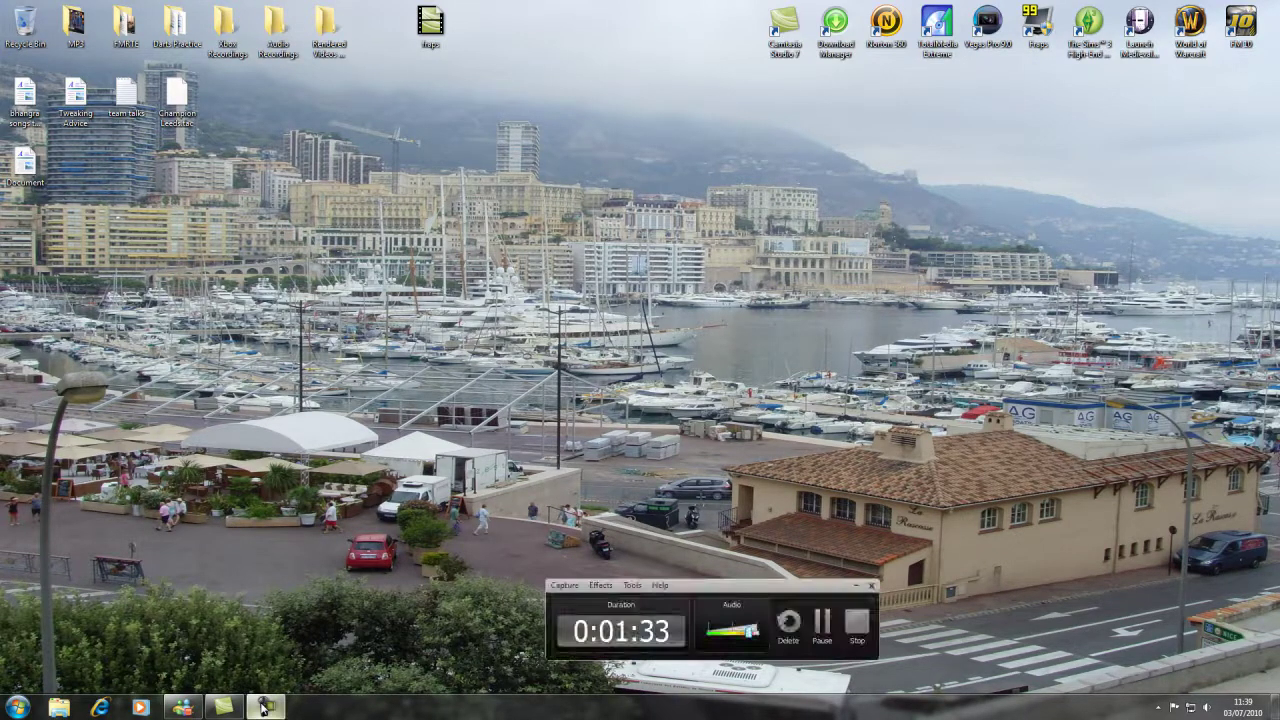
left_click(825, 622)
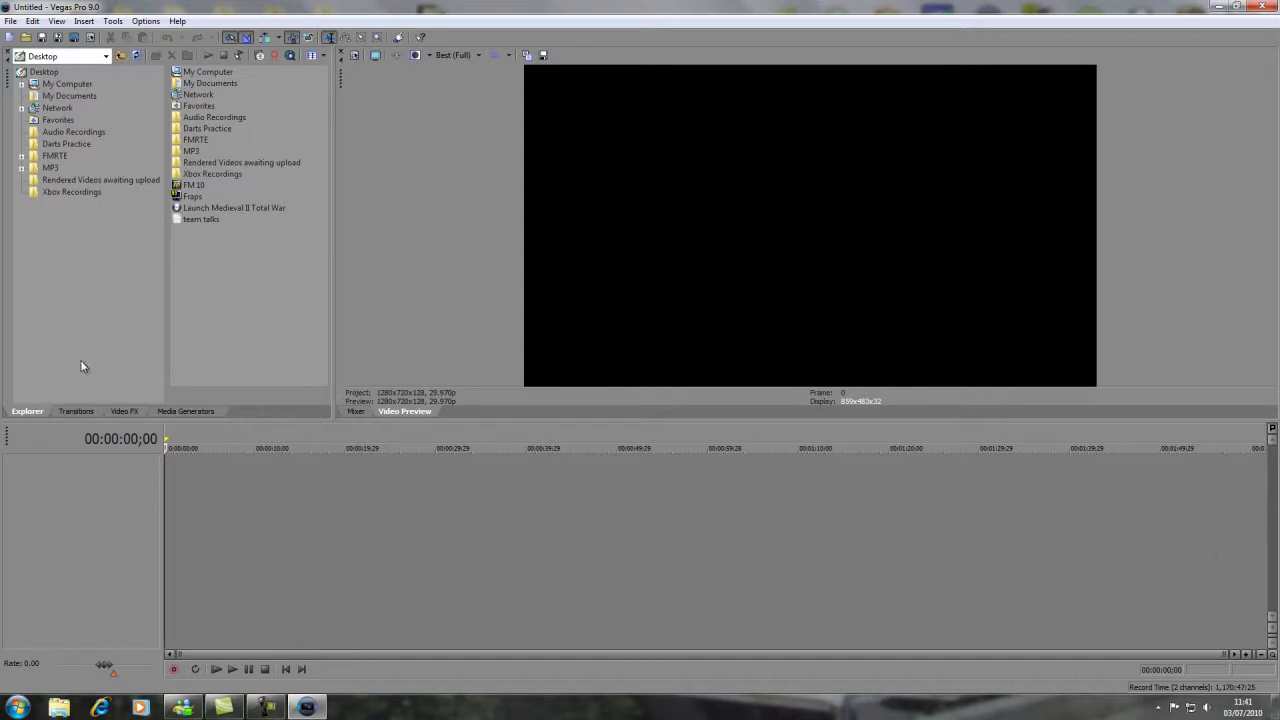
left_click(77, 411)
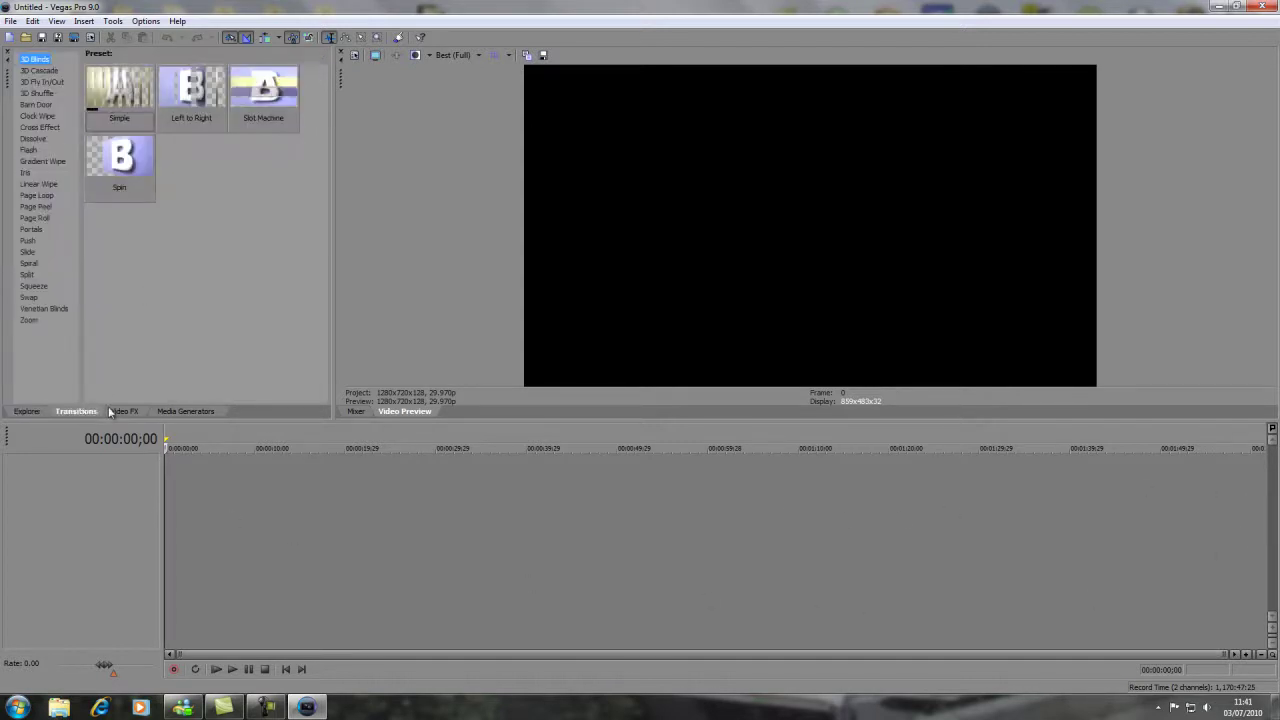
left_click(123, 411)
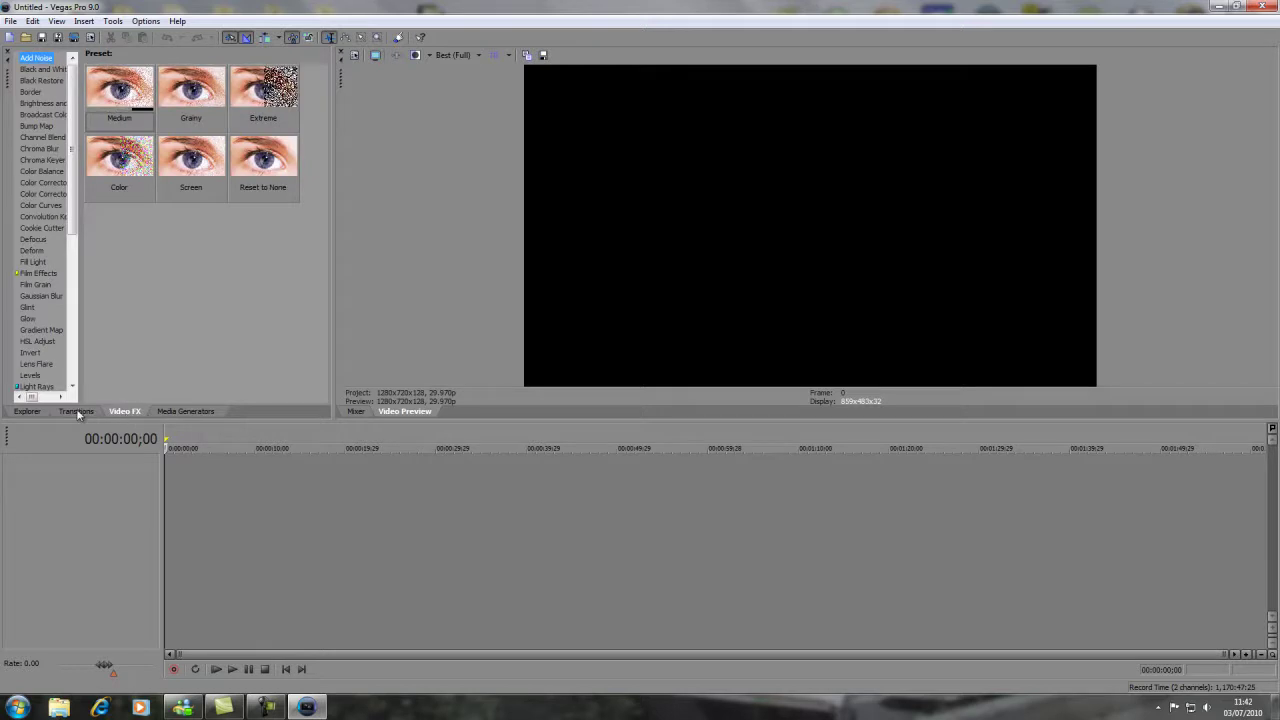
left_click(77, 411)
left_click(185, 411)
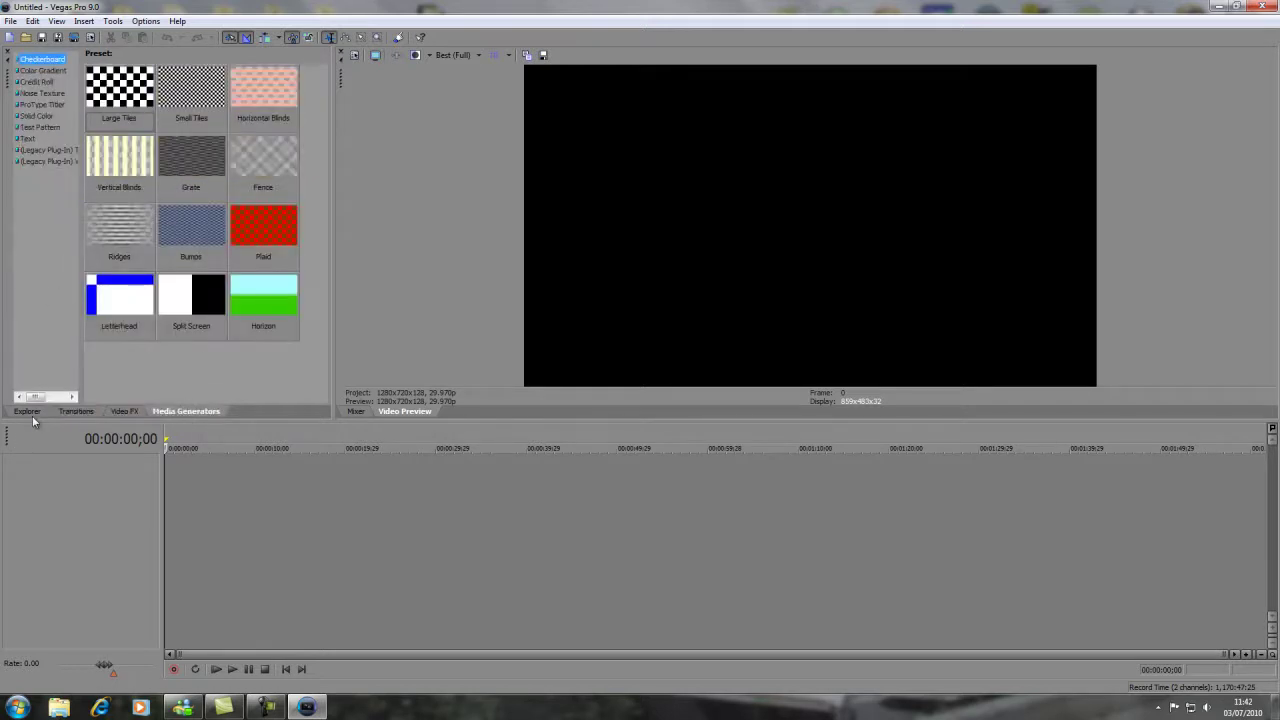
left_click(27, 411)
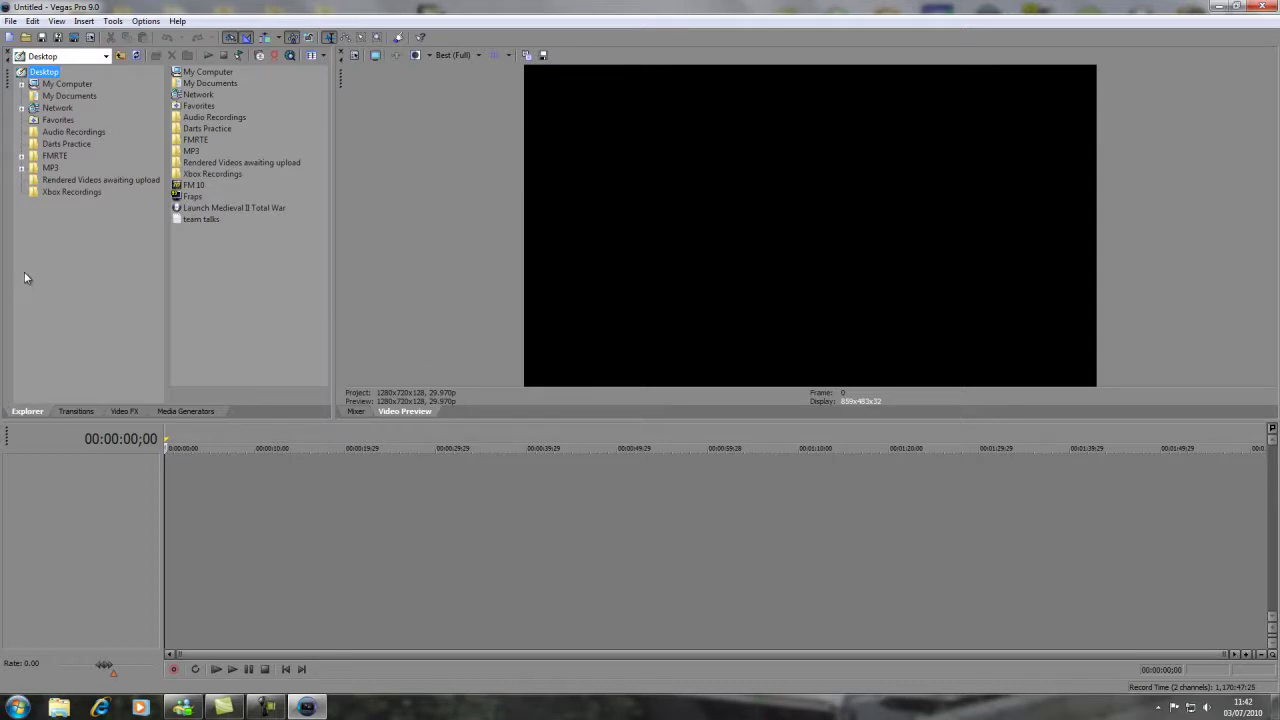
Browse the Vegas Explorer tree to My Computer > Freecom hdd (E:) > Videos
left_click(21, 85)
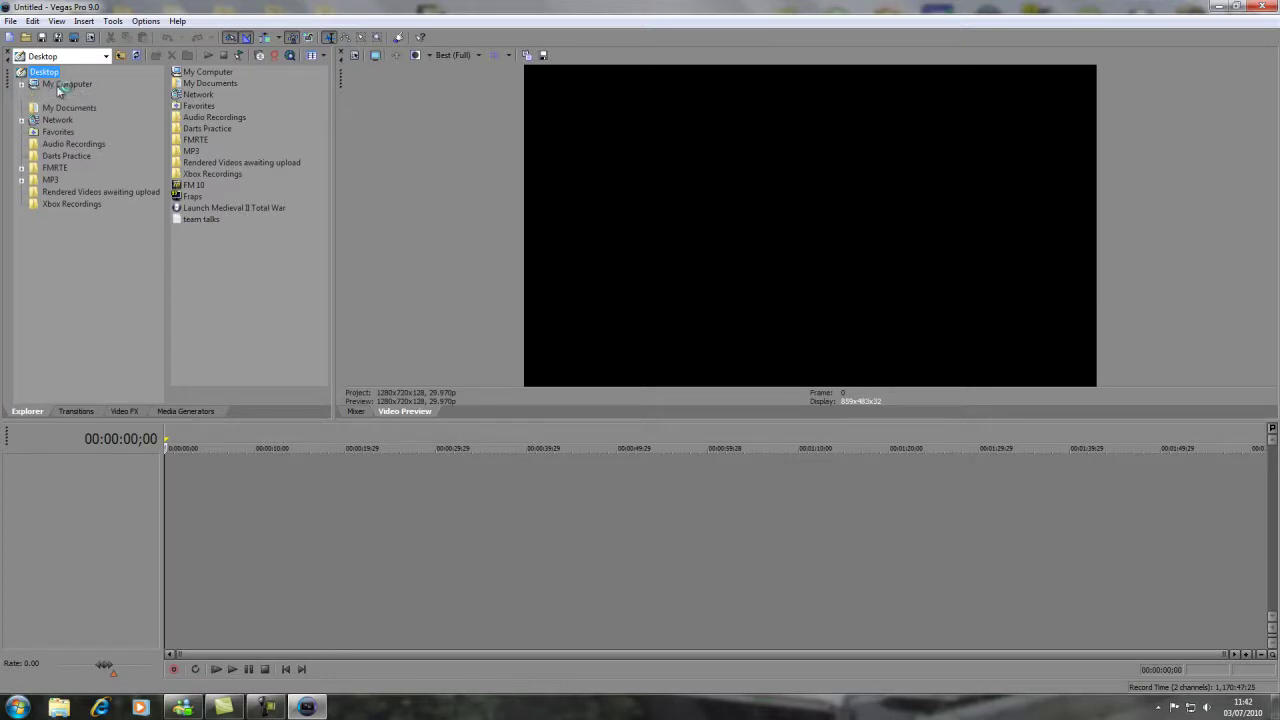
mouse_move(59, 91)
left_mouse_down()
mouse_move(66, 102)
mouse_move(112, 92)
mouse_move(78, 95)
left_mouse_up()
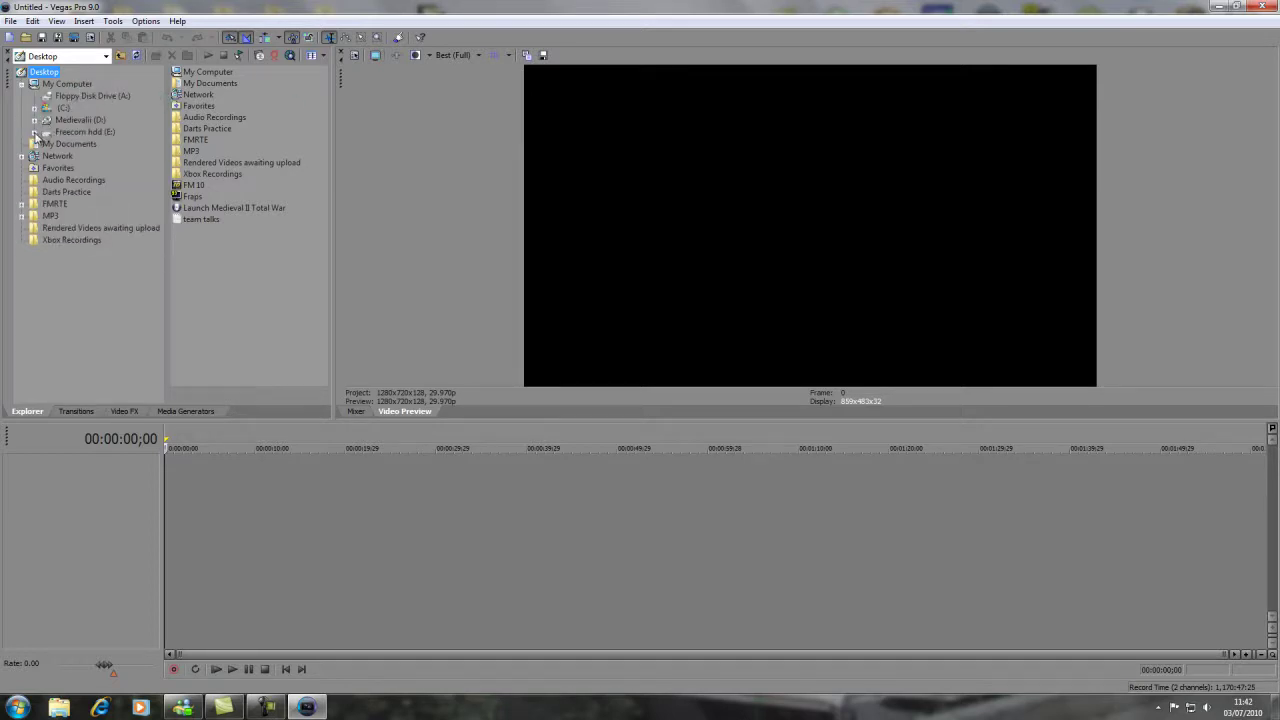
left_click(34, 132)
left_click(46, 191)
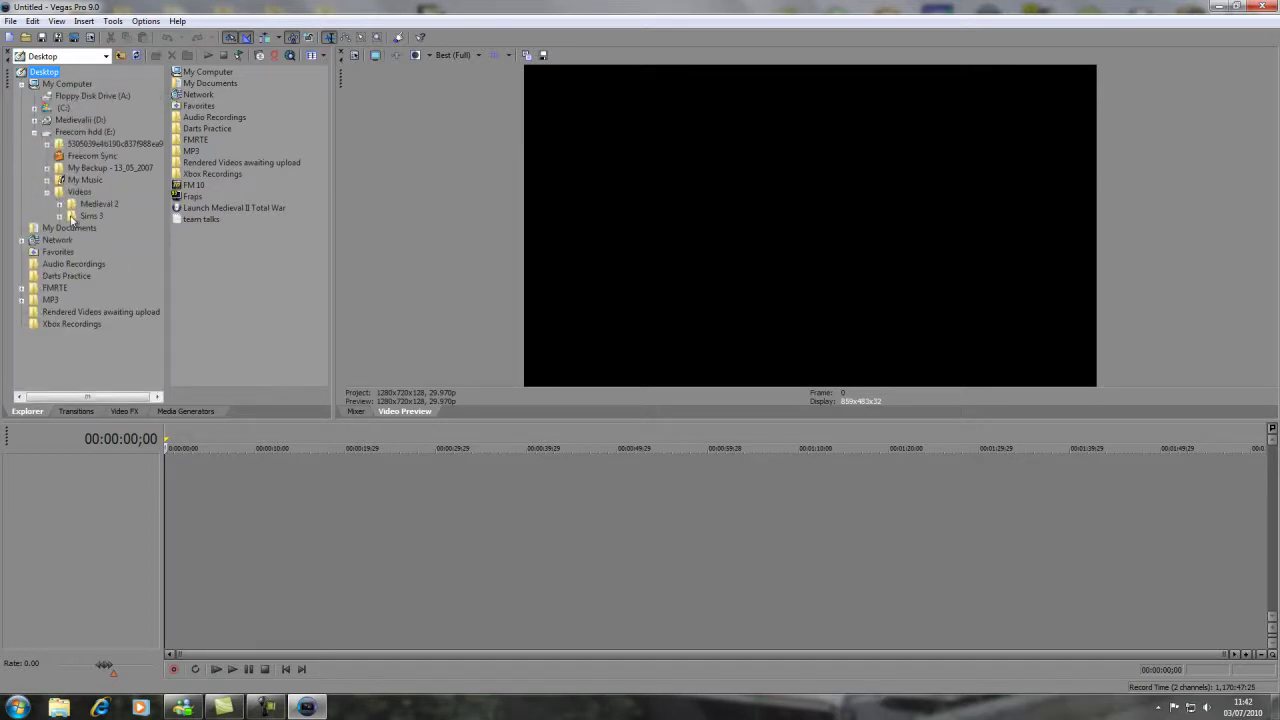
left_click(76, 196)
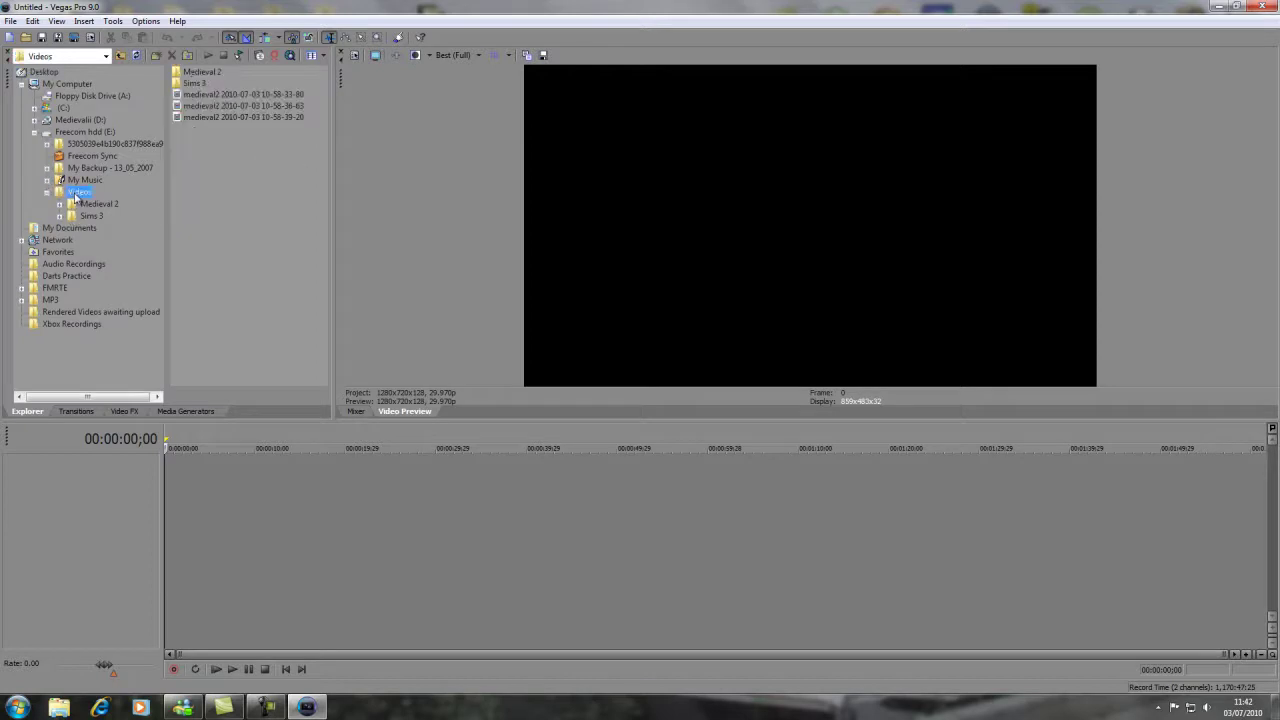
Drag the three medieval2 clips end to end onto the timeline, starting at the beginning
left_click(212, 95)
left_click_drag(211, 97, 197, 388)
left_click_drag(165, 498, 166, 500)
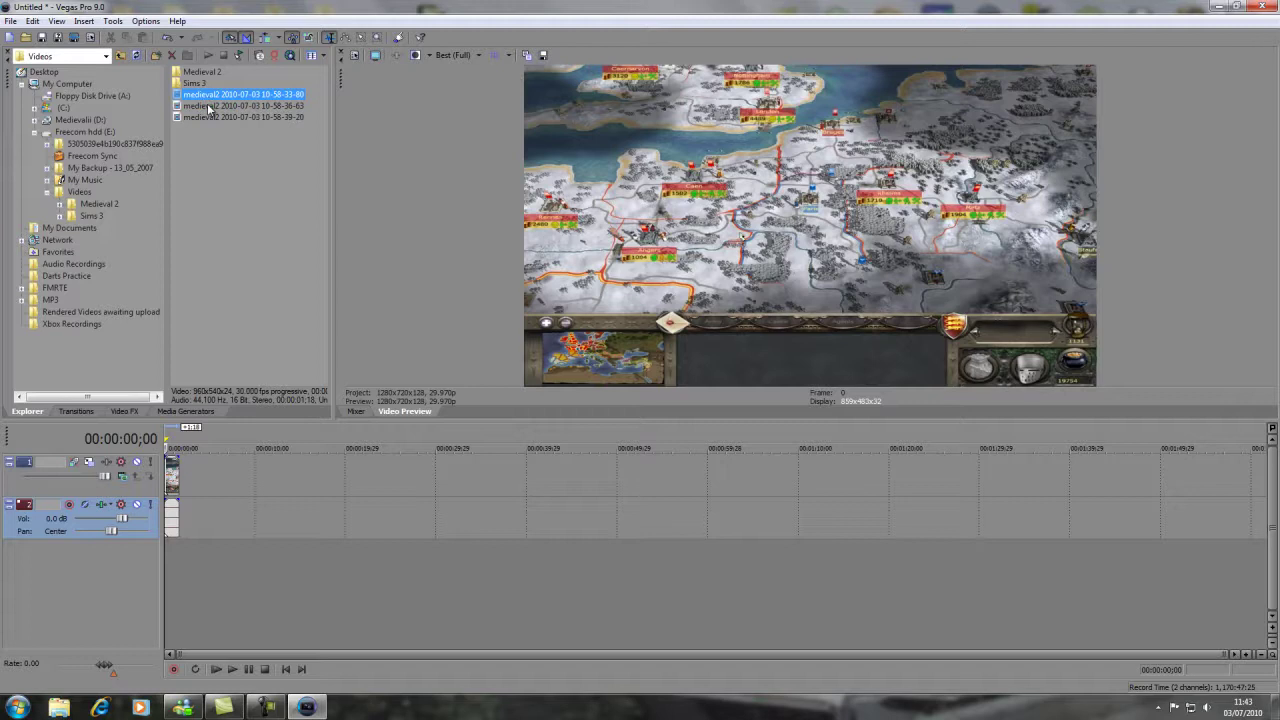
left_click_drag(210, 108, 189, 494)
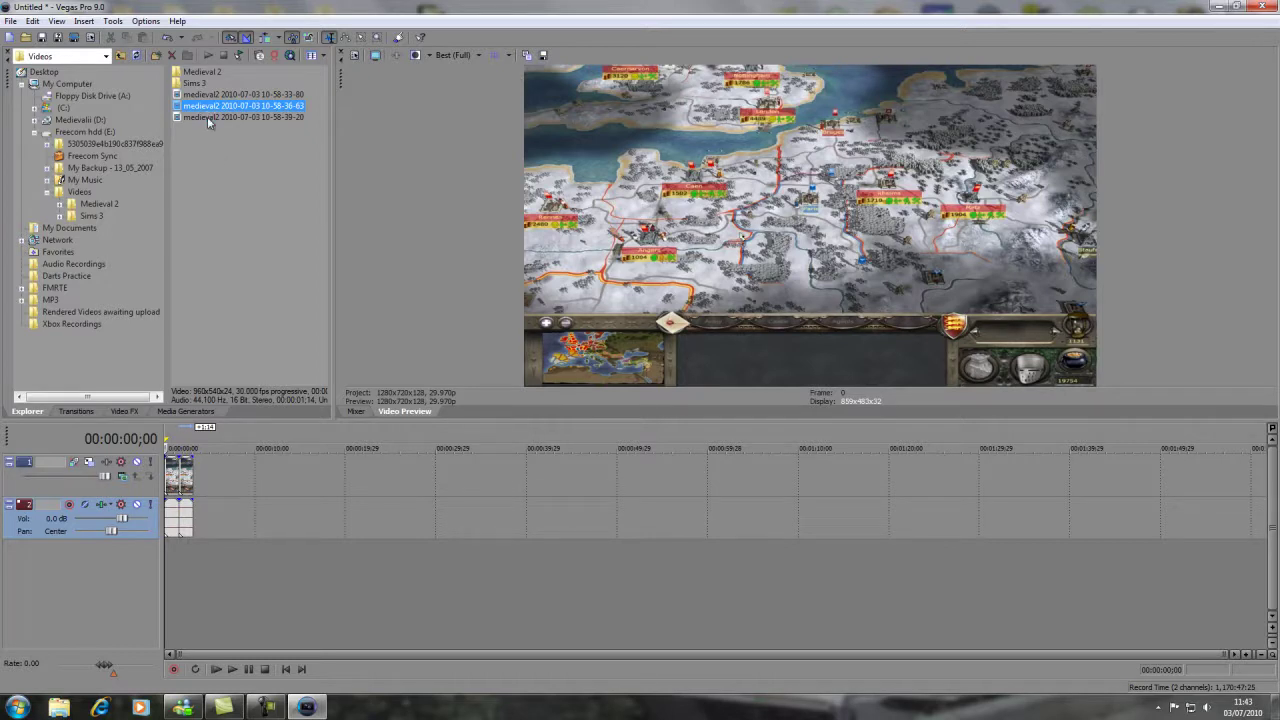
left_click_drag(207, 116, 206, 490)
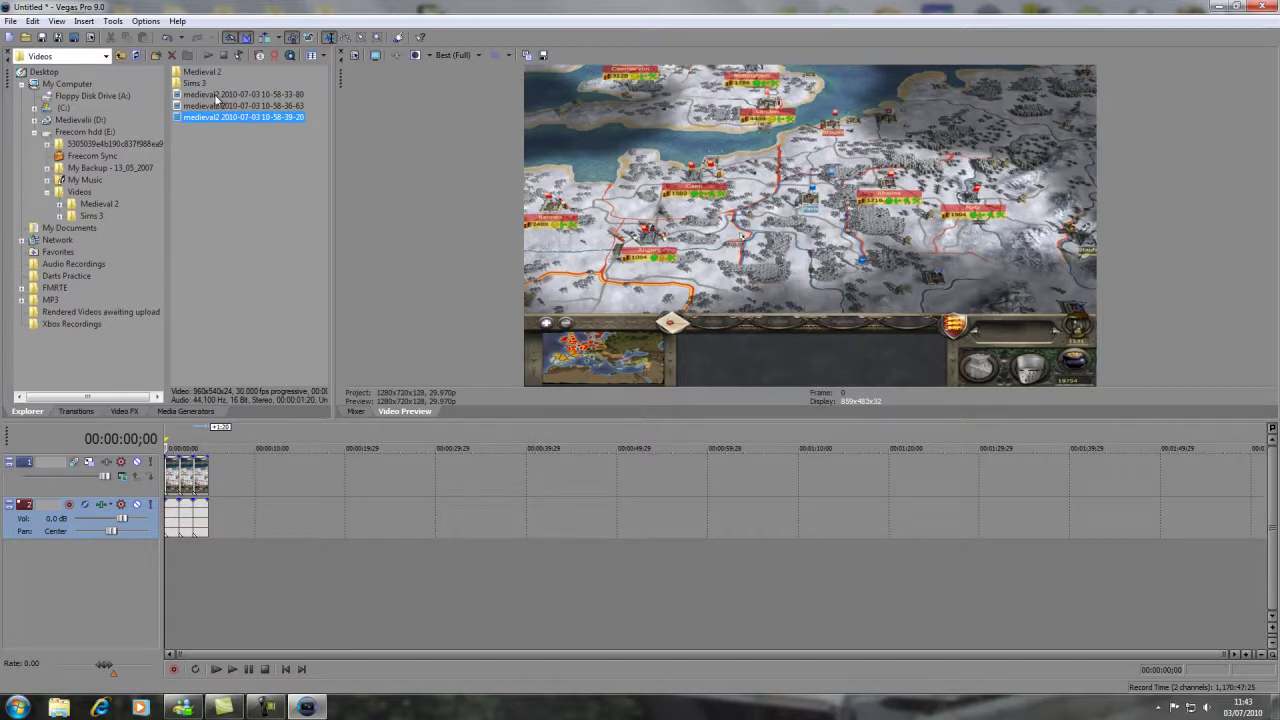
left_click(184, 541)
scroll(186, 550, "up", 8)
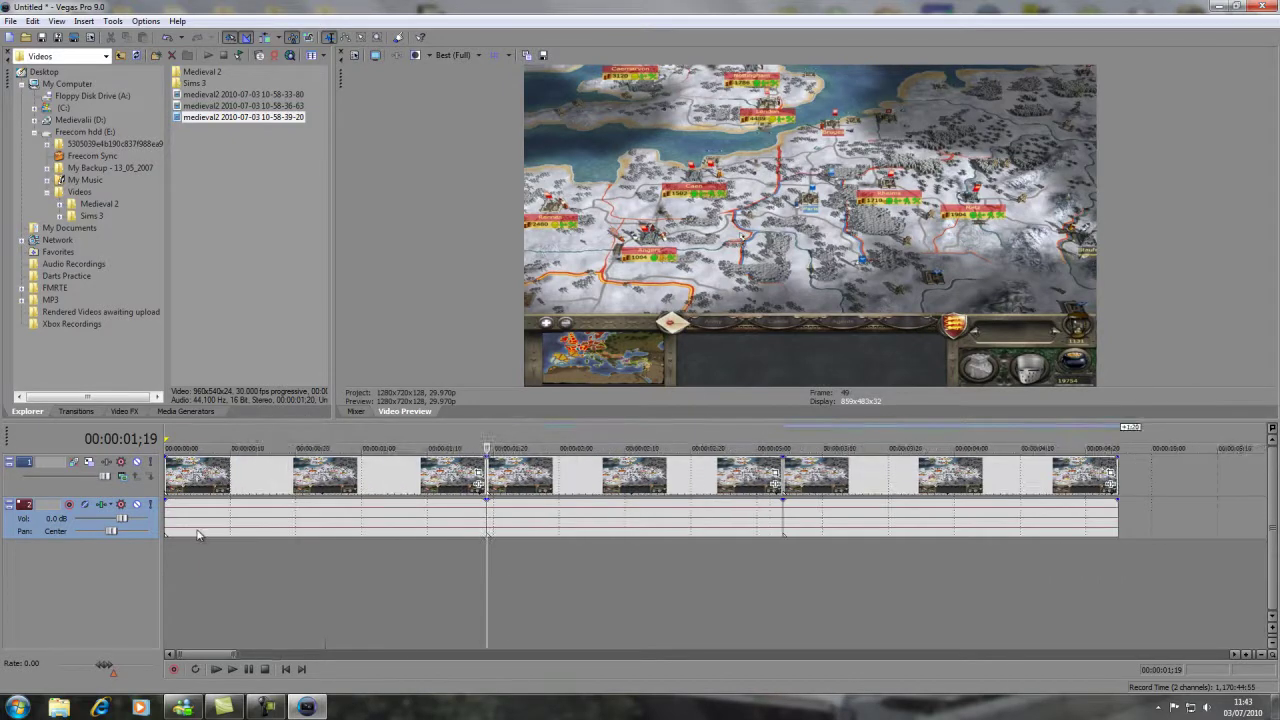
scroll(322, 540, "down", 8)
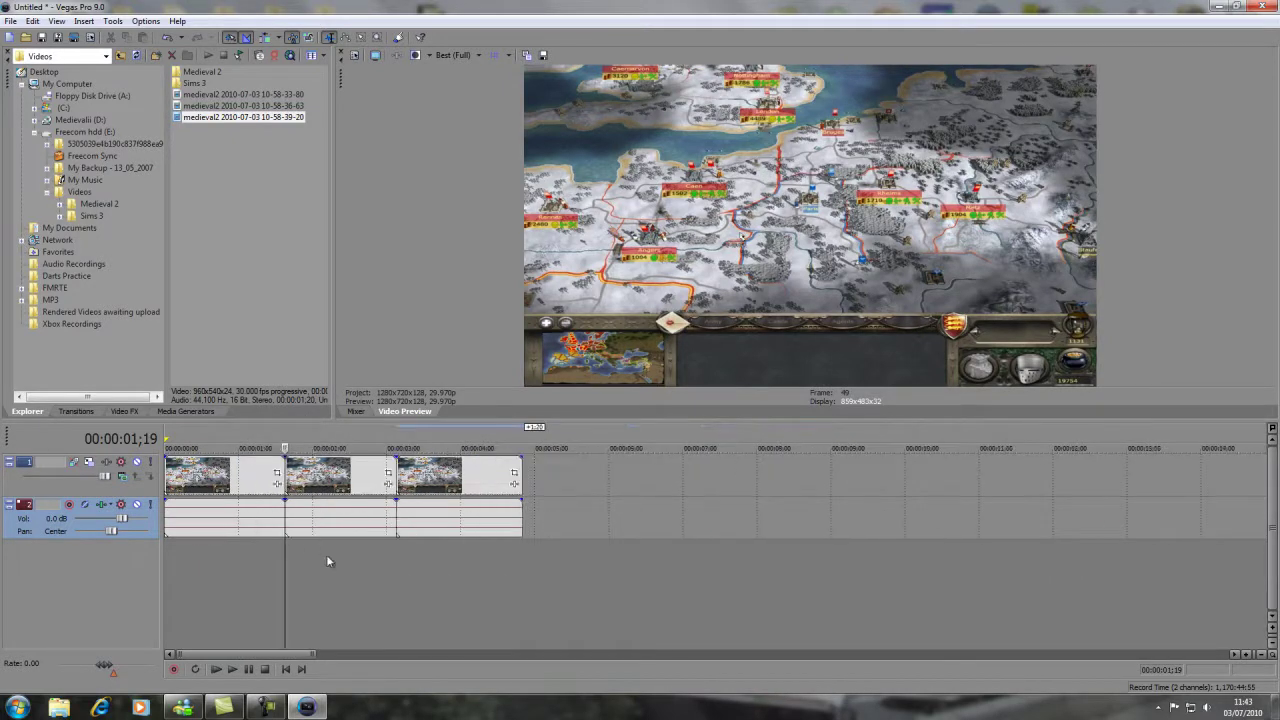
scroll(326, 554, "down", 5)
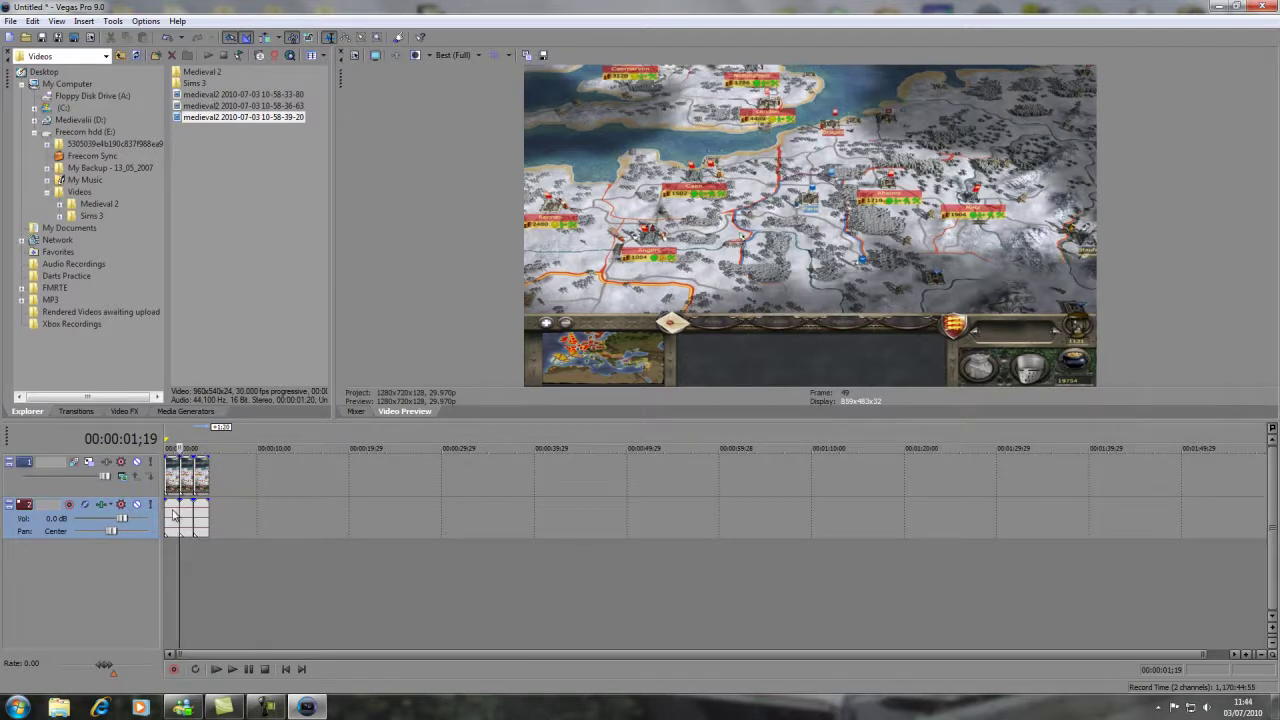
left_click(213, 94)
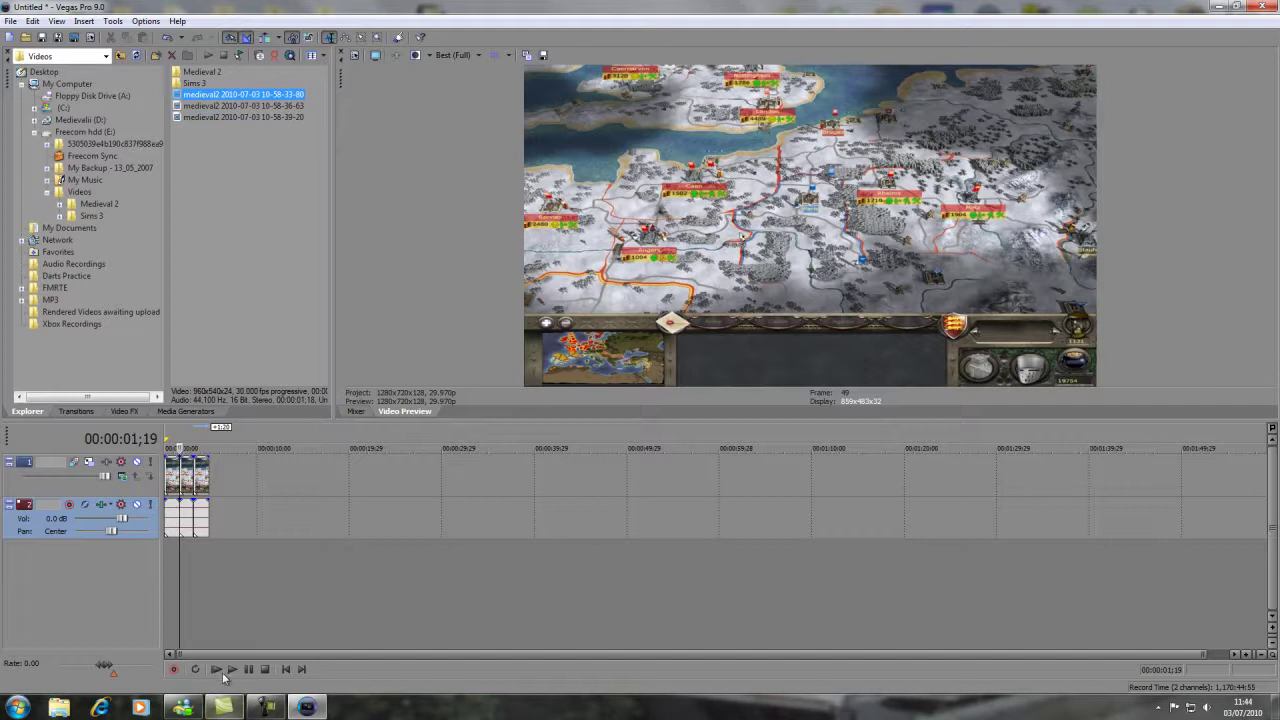
Pause the Camtasia Recorder capture again
left_click(266, 710)
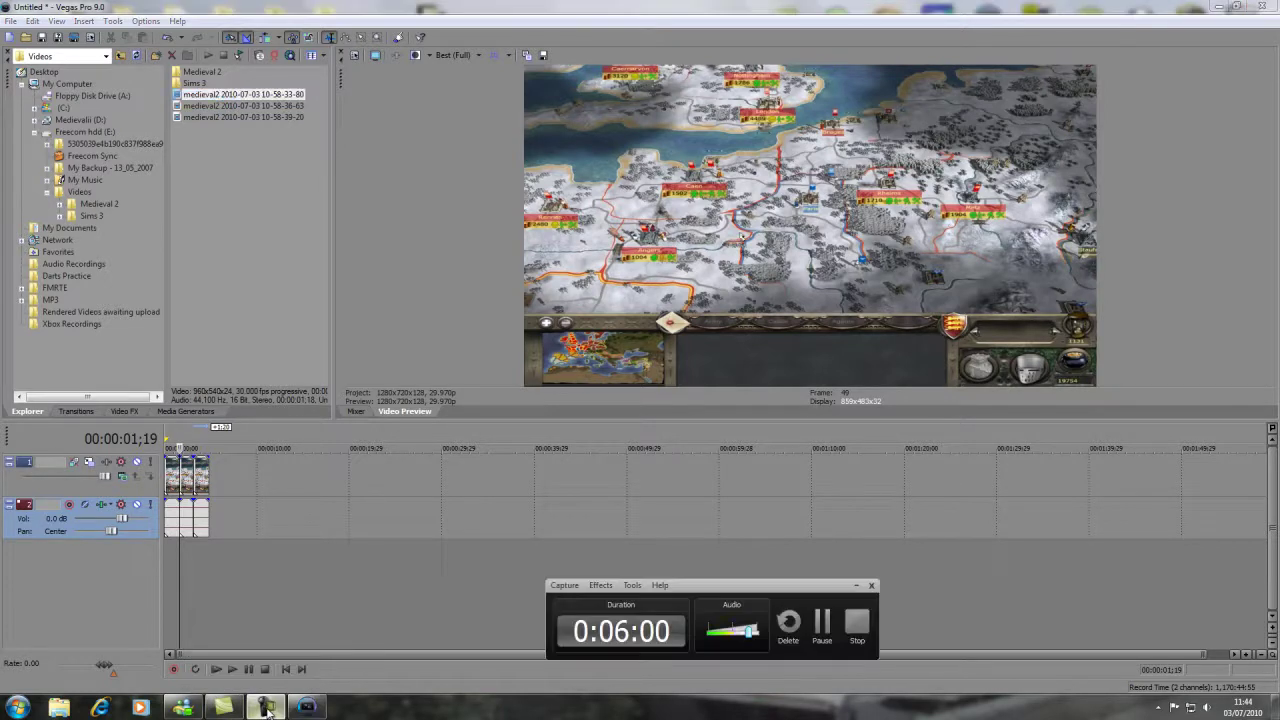
left_click(820, 628)
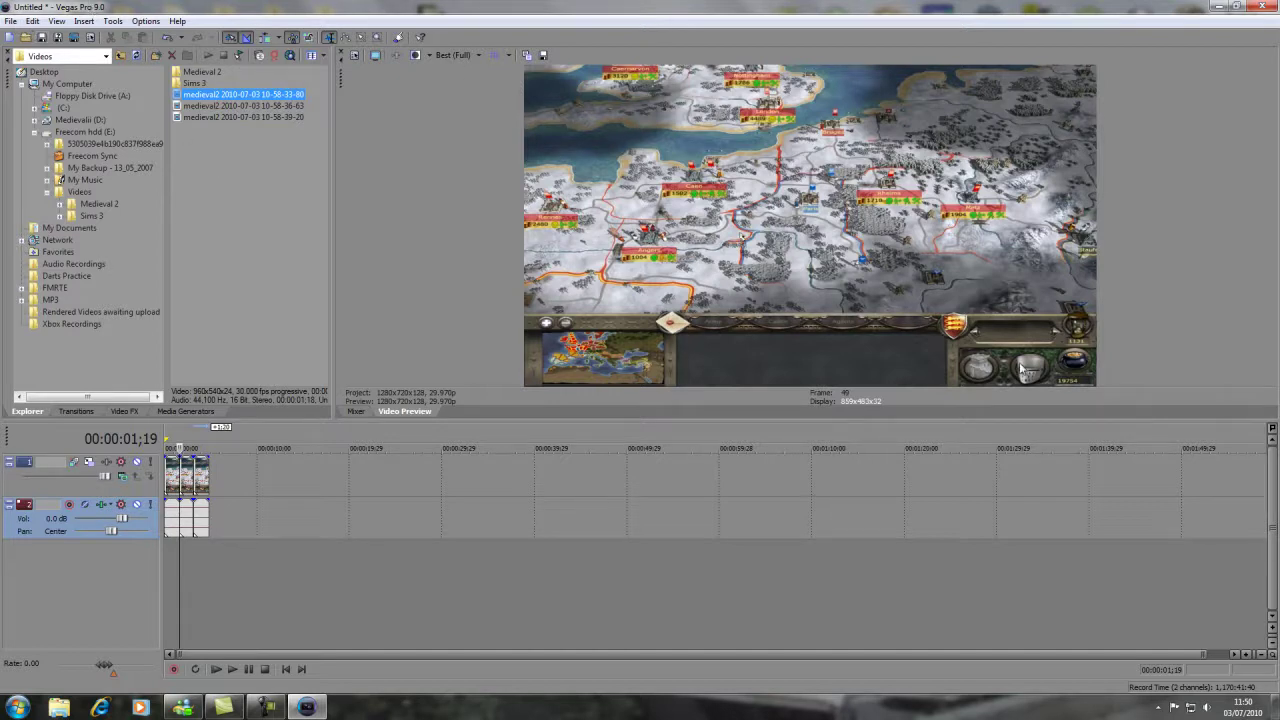
Open the Render As dialog from the File menu
left_click(10, 21)
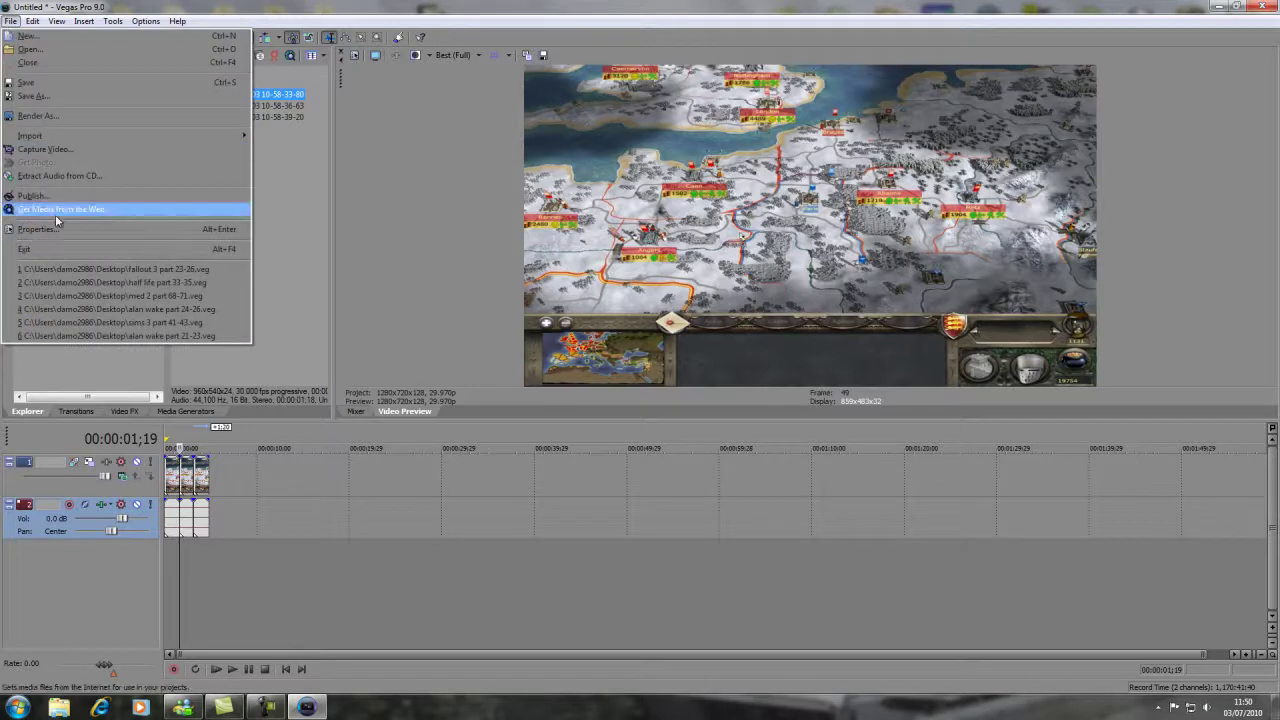
left_click(425, 161)
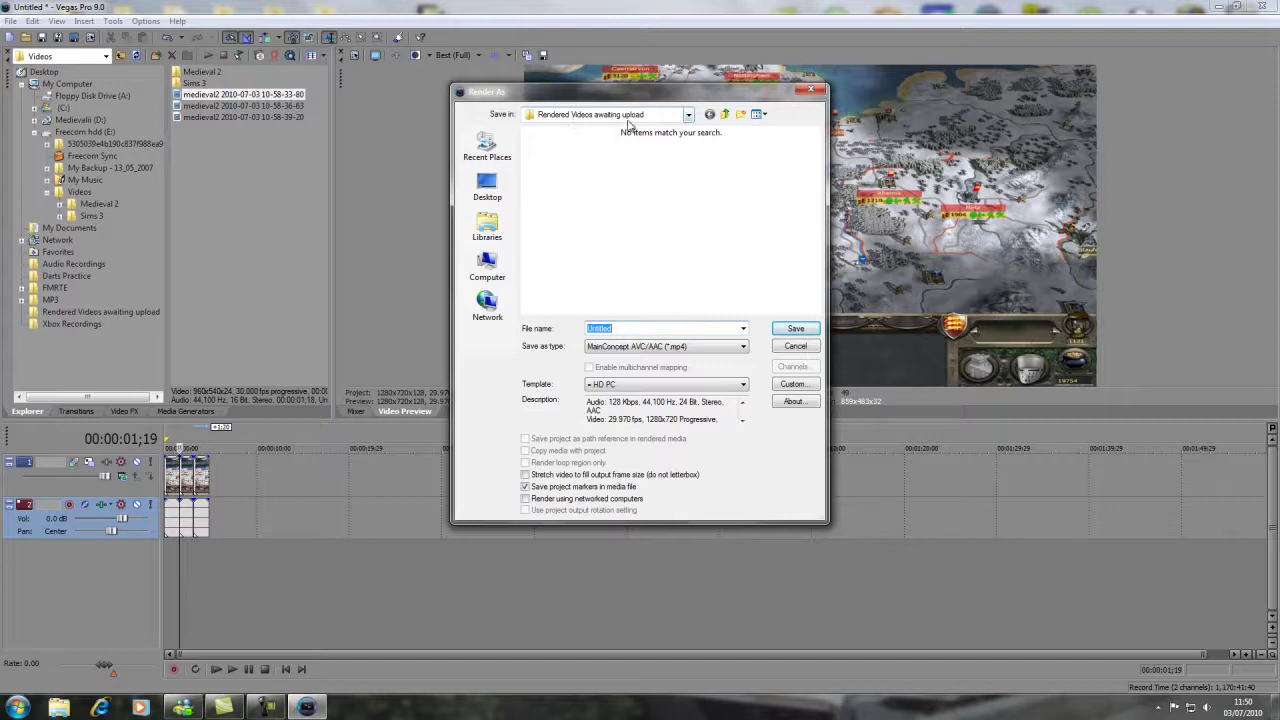
left_click(688, 114)
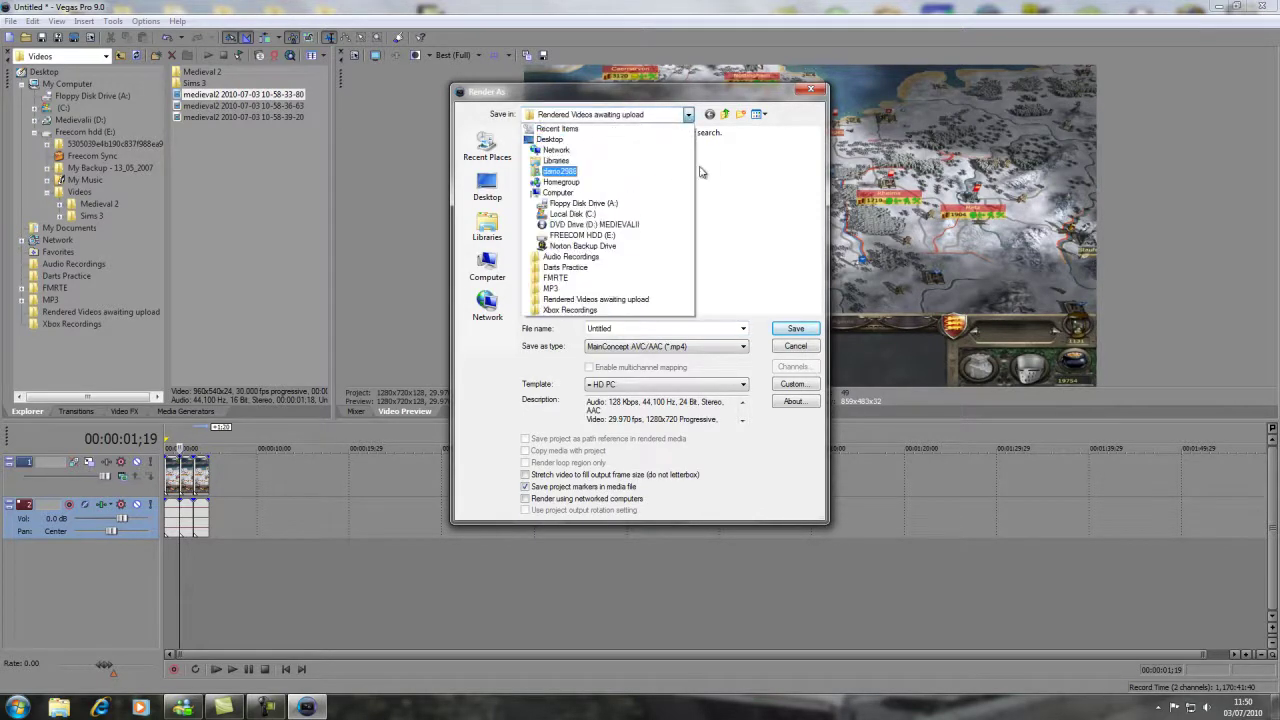
key("Escape")
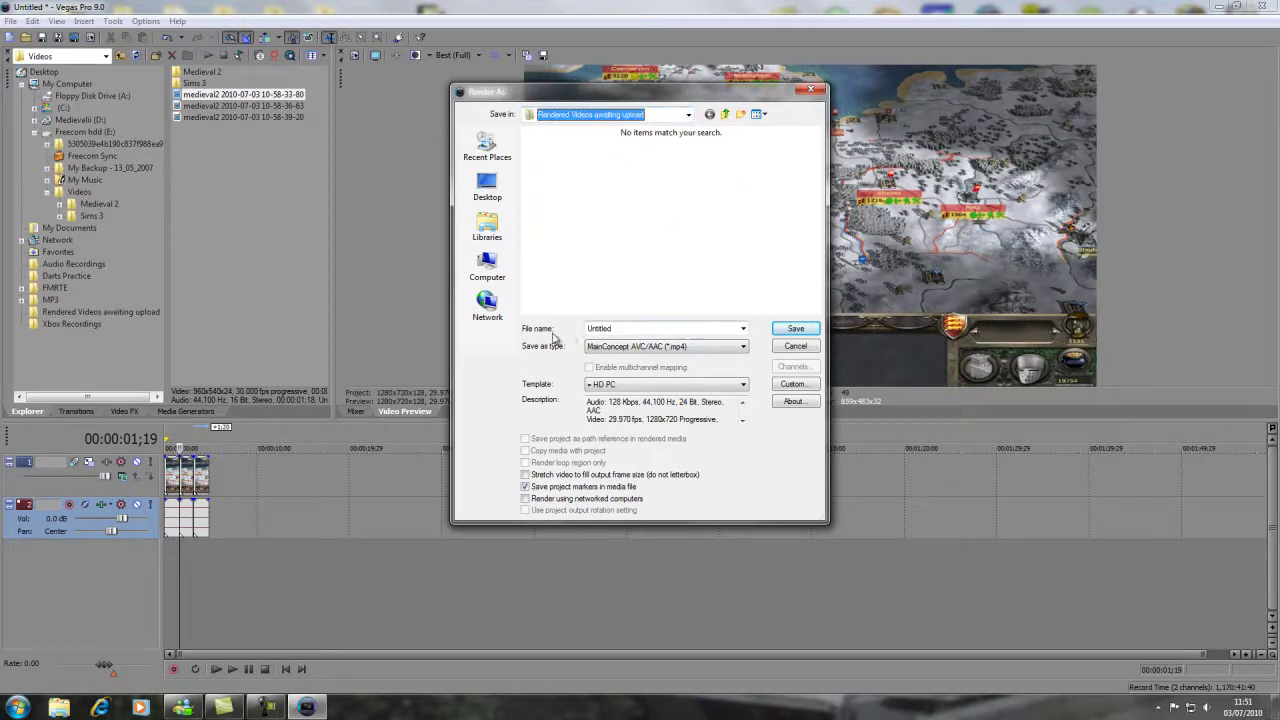
double_click(598, 329)
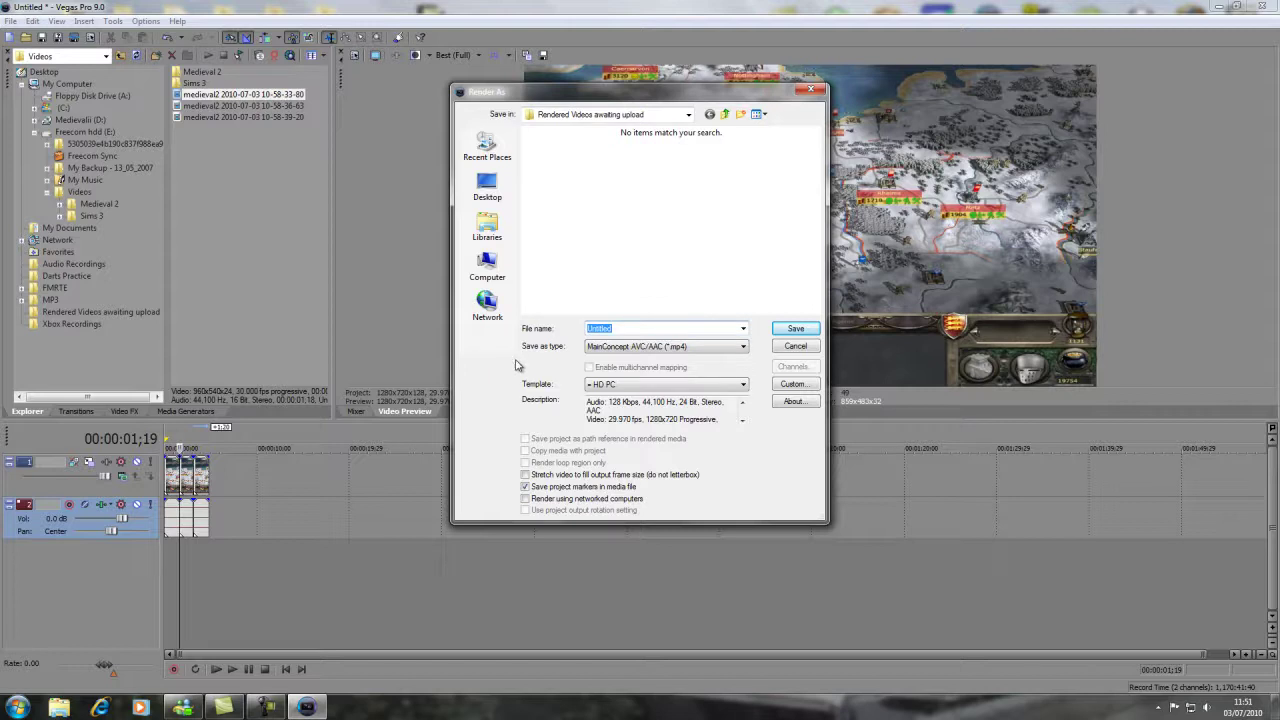
left_click(713, 349)
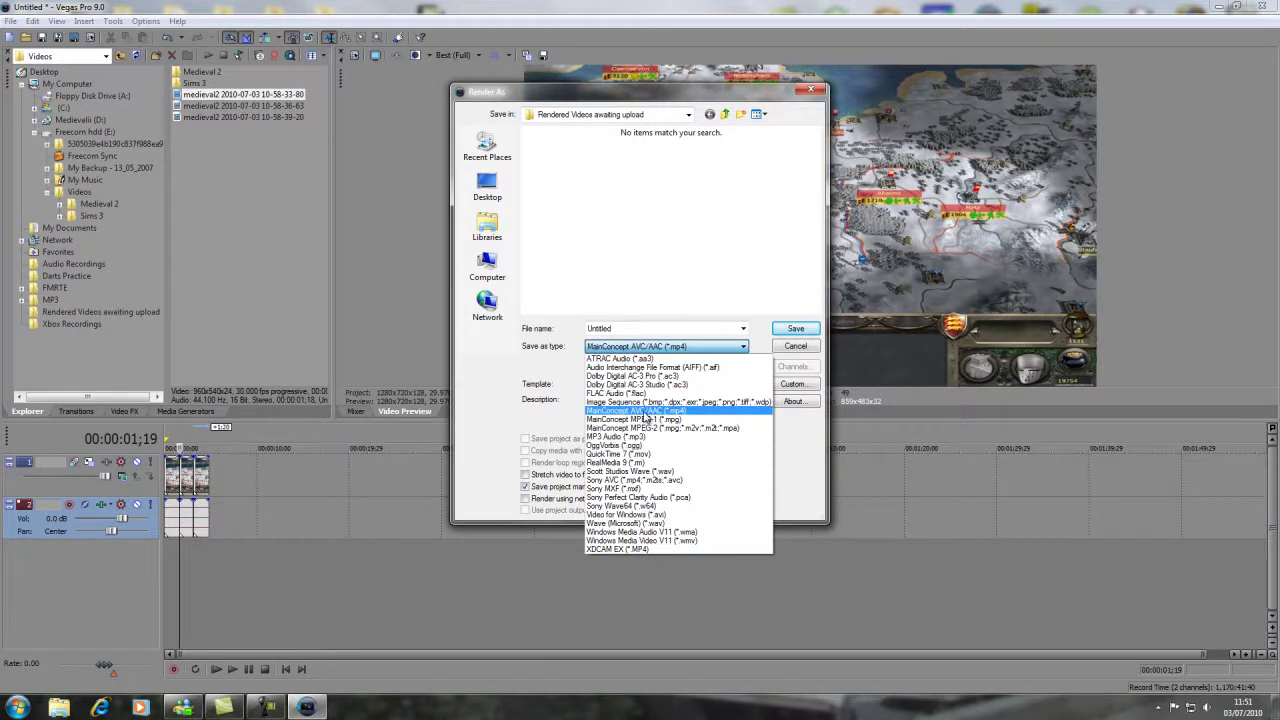
left_click(682, 411)
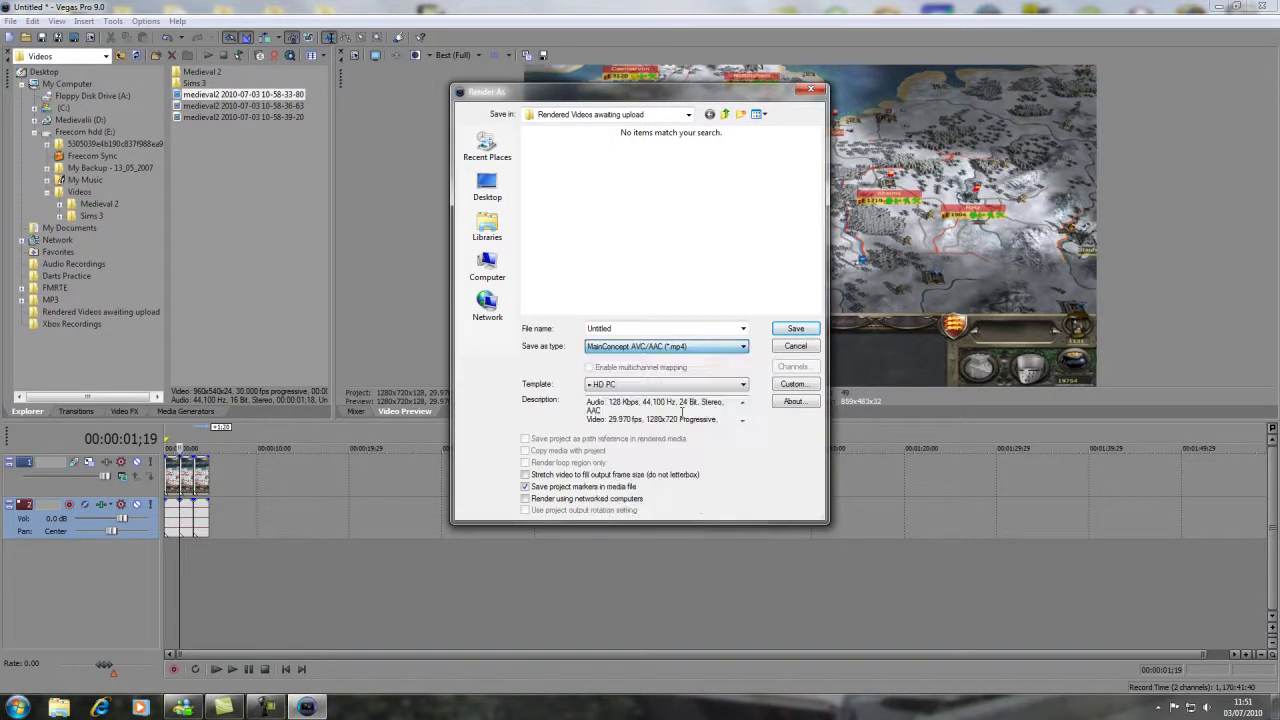
Open the template's custom settings and confirm the video size is 1280 x 720
left_click(793, 385)
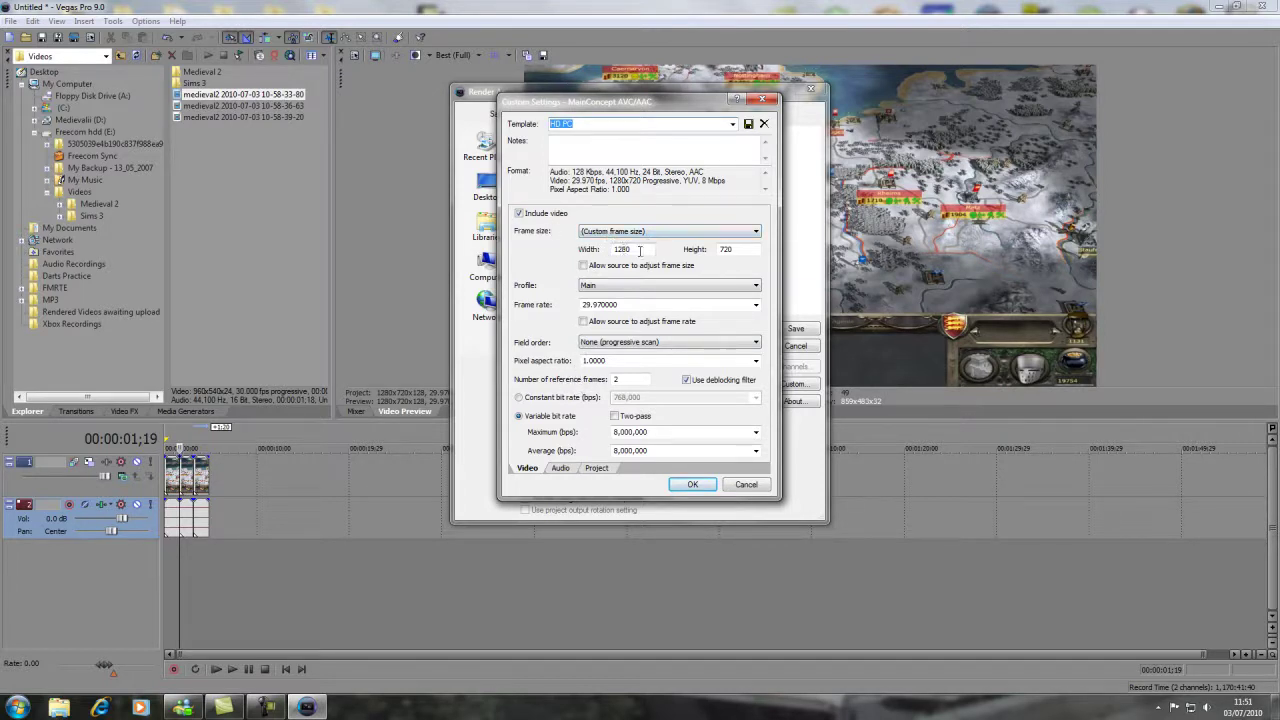
left_click_drag(640, 250, 612, 253)
double_click(730, 251)
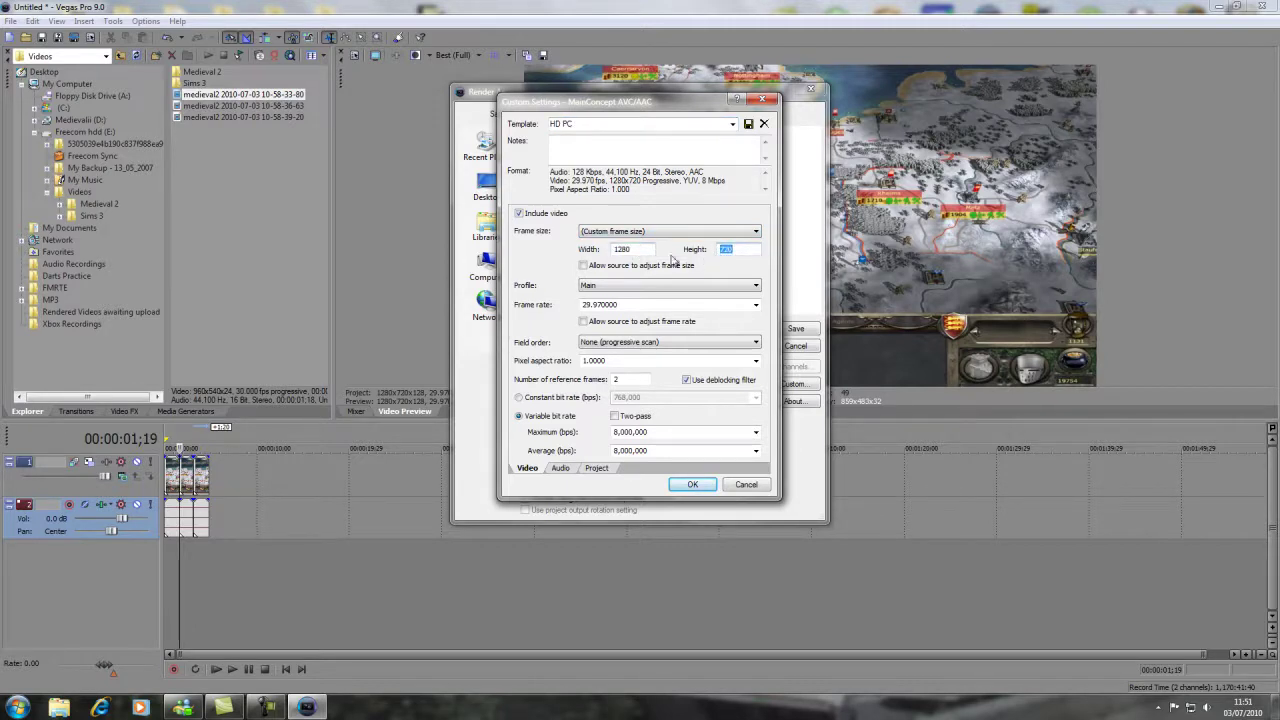
left_click(748, 249)
key("Tab")
key("shift+Tab")
key("Tab")
Set the frame rate to 29.970 (NTSC), keeping pixel aspect ratio 1.0000
left_click(584, 304)
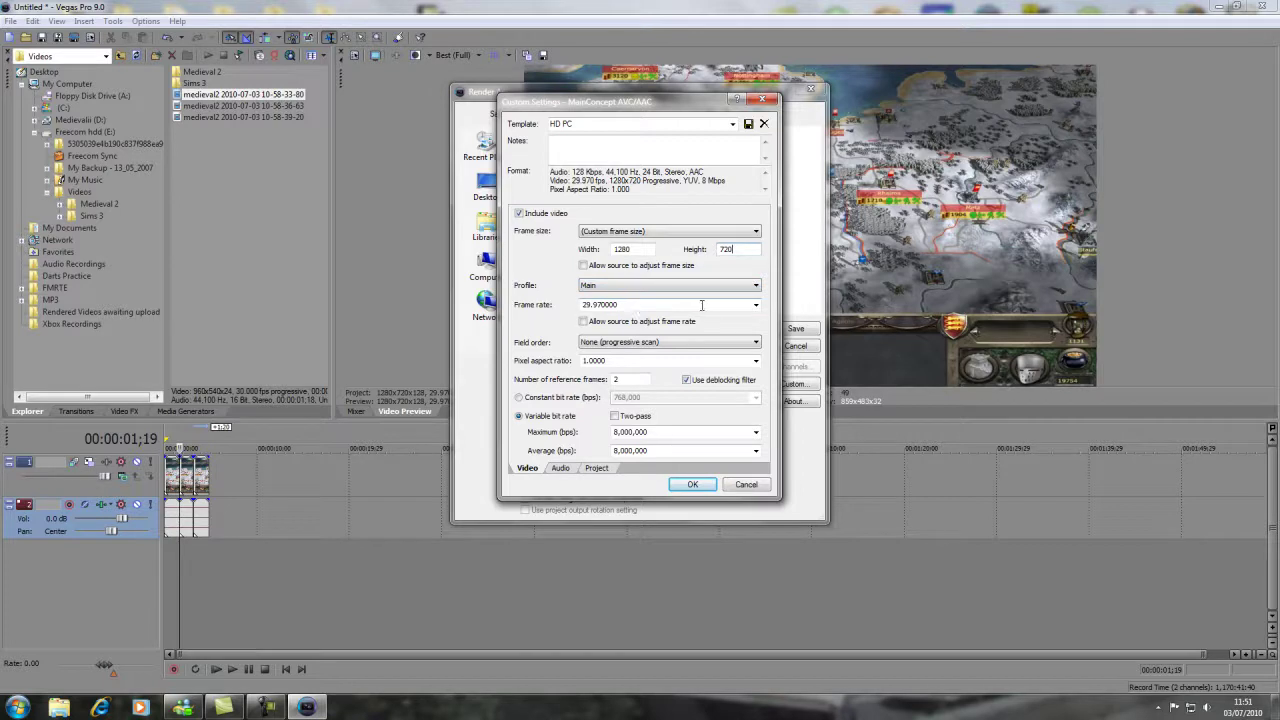
left_click(755, 306)
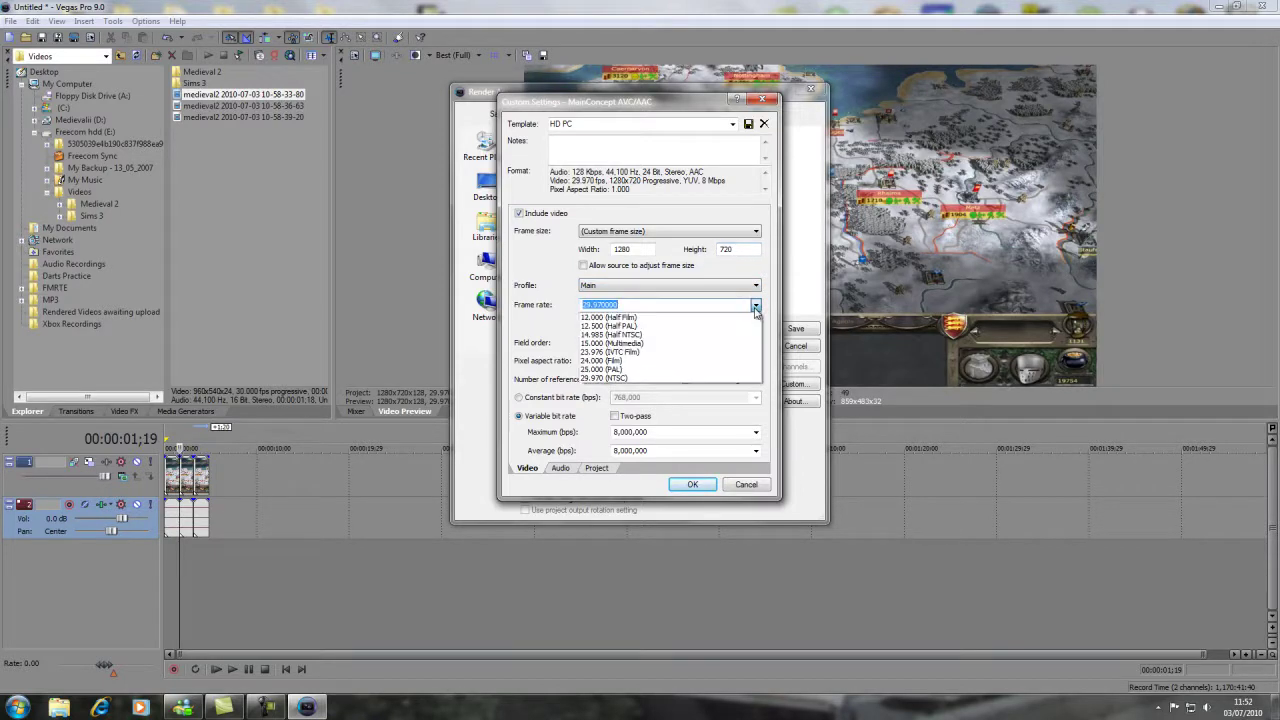
left_click(607, 379)
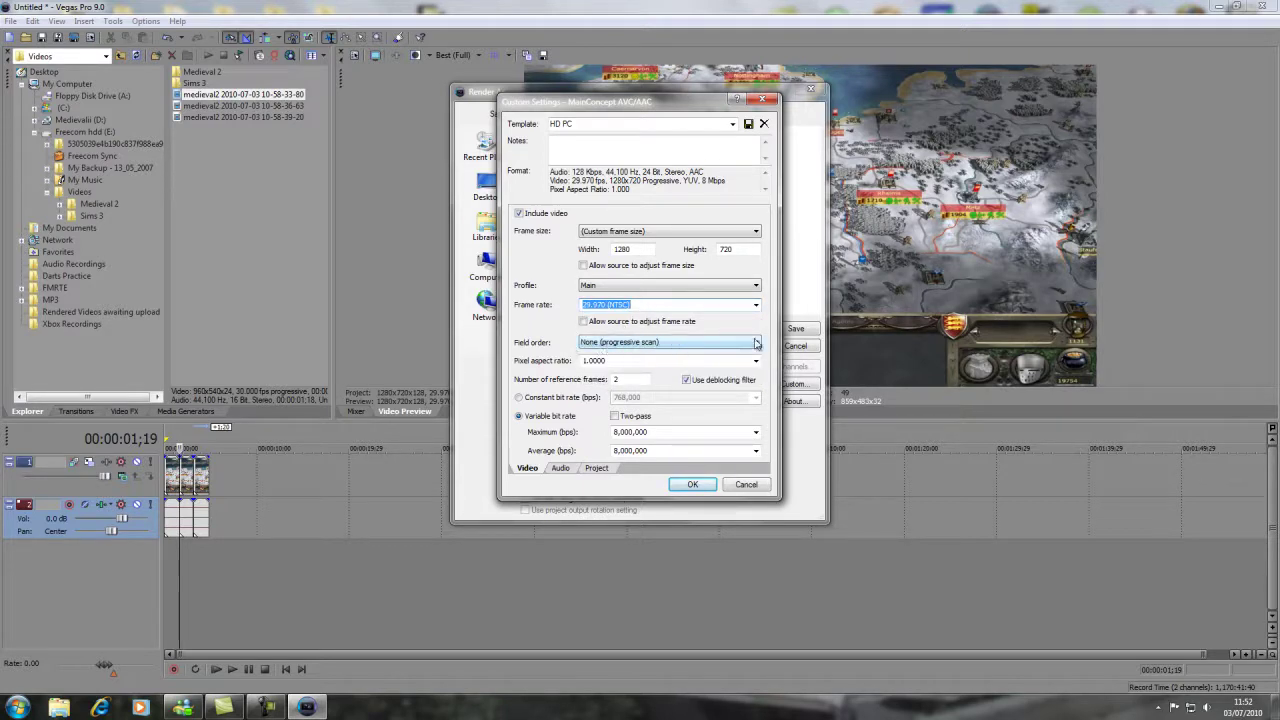
left_click(578, 363)
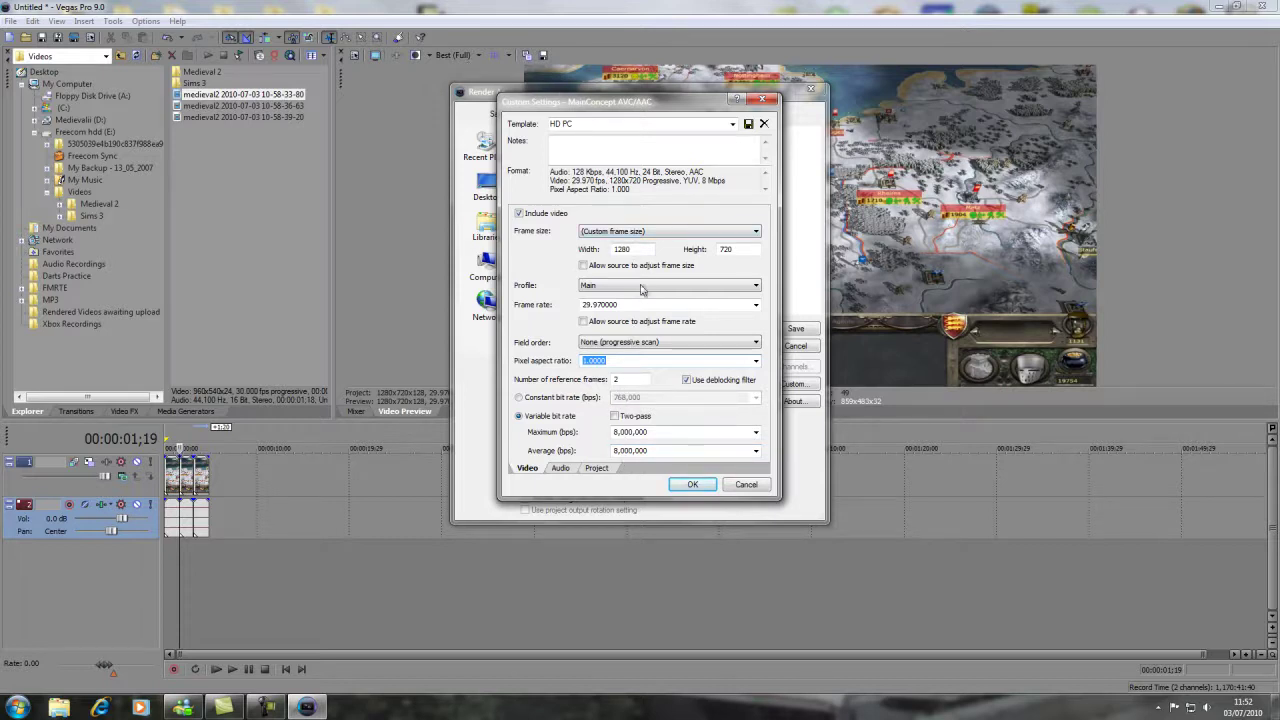
Review the audio settings (128,000 bps, 44,100 Hz) and the project render quality
left_click(561, 468)
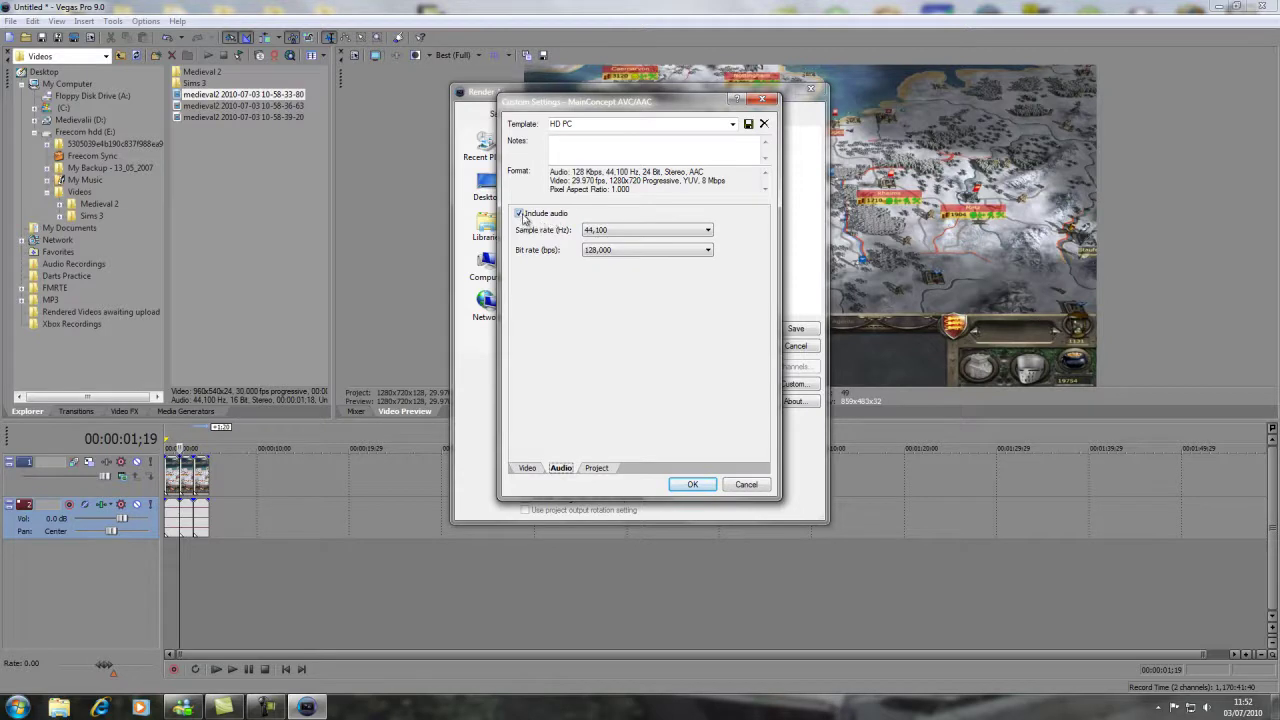
left_click(594, 252)
left_click(604, 238)
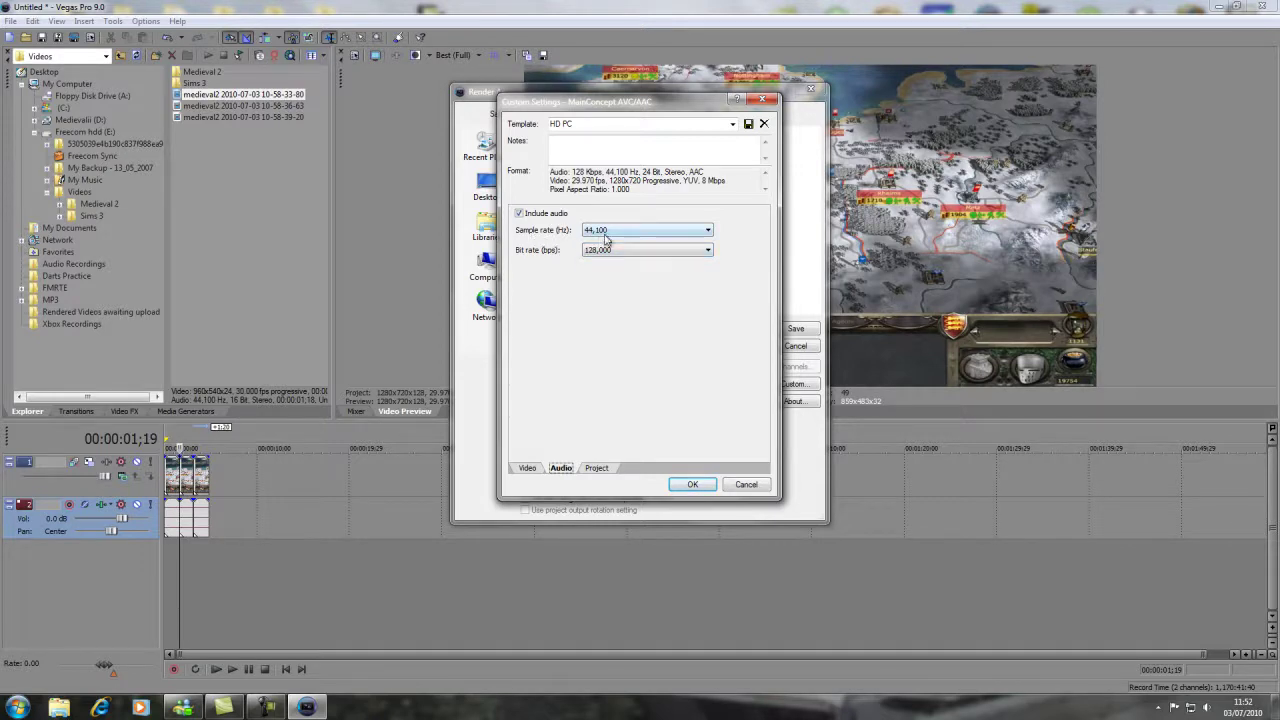
left_click(596, 467)
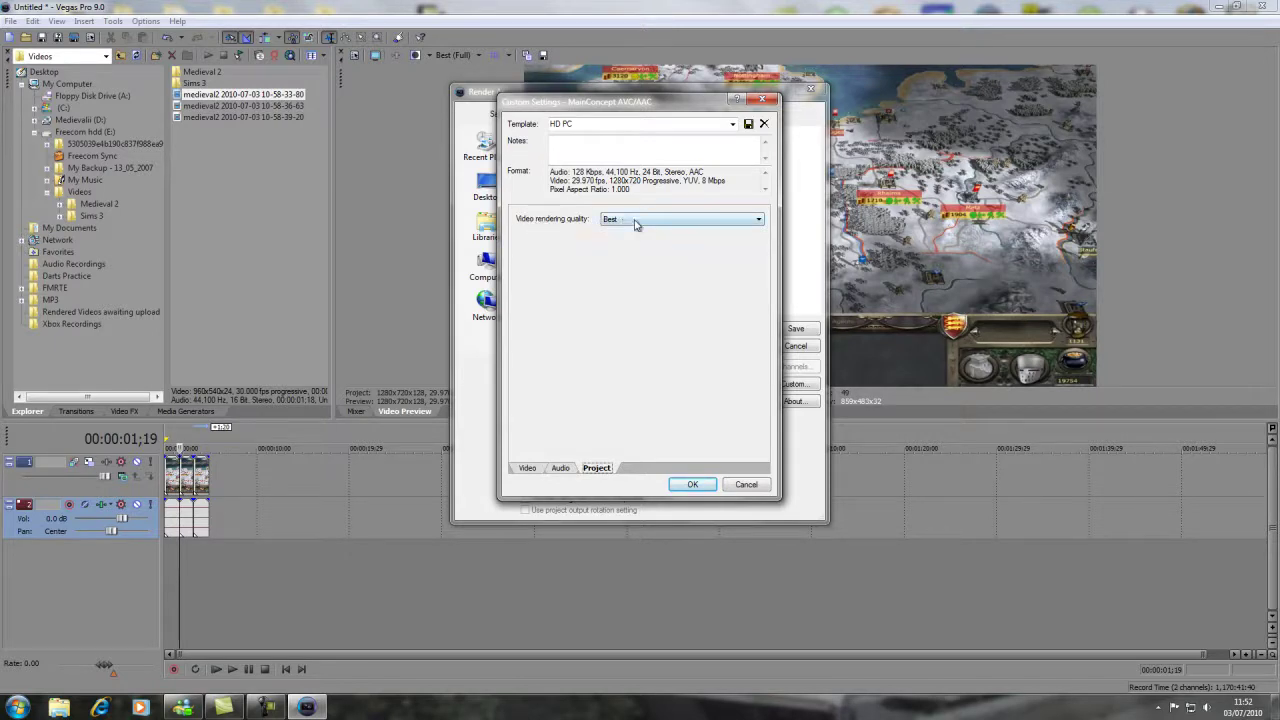
left_click(528, 468)
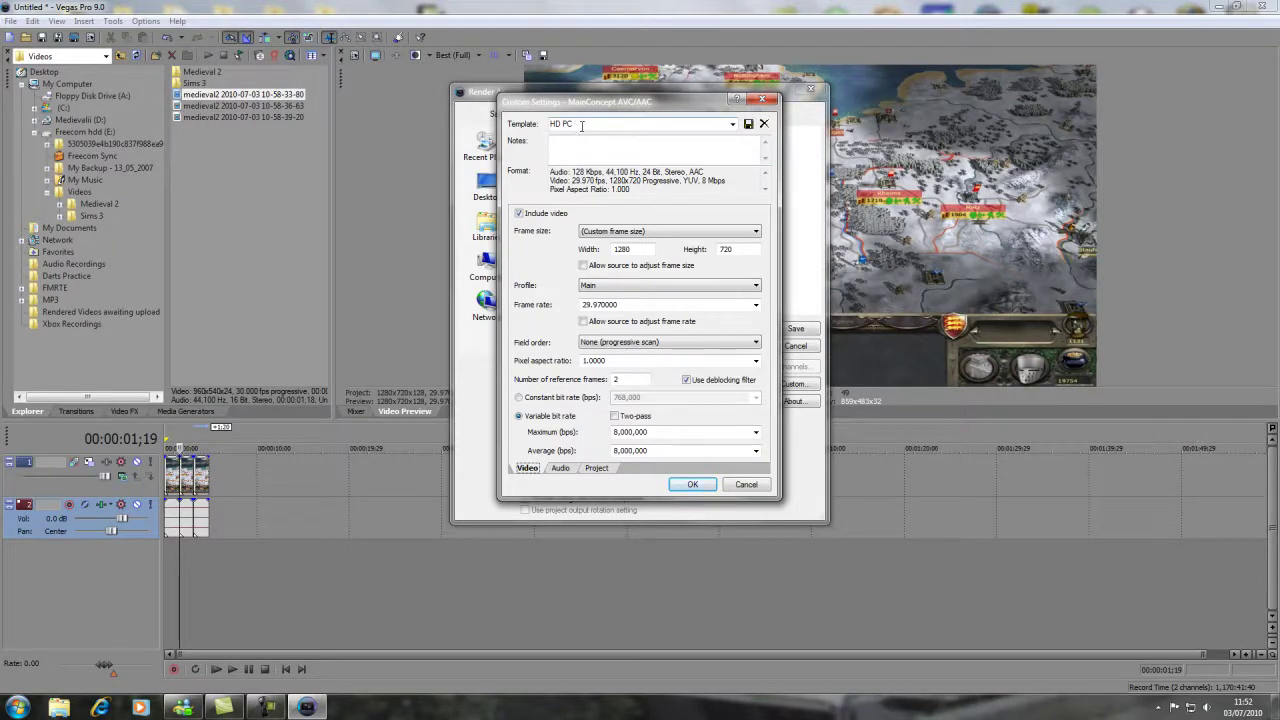
Accept the custom settings and check the HD PC template description
left_click(690, 484)
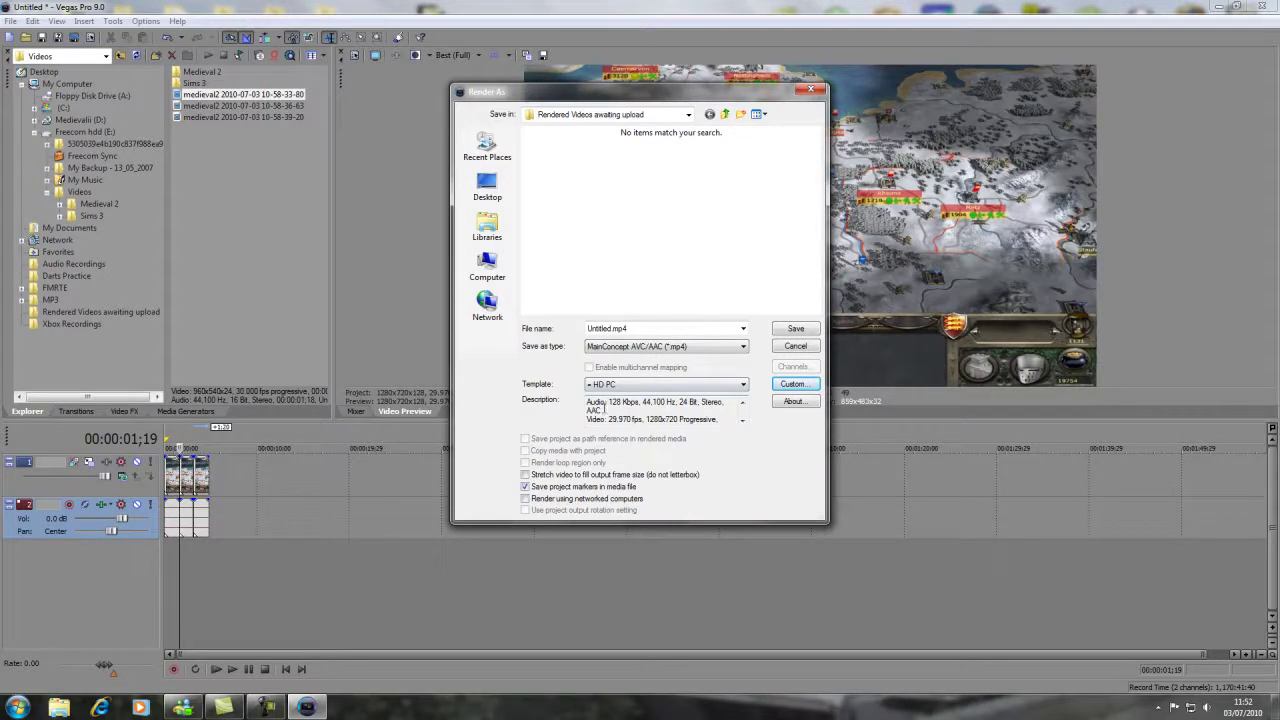
left_click_drag(590, 405, 745, 428)
left_click(742, 403)
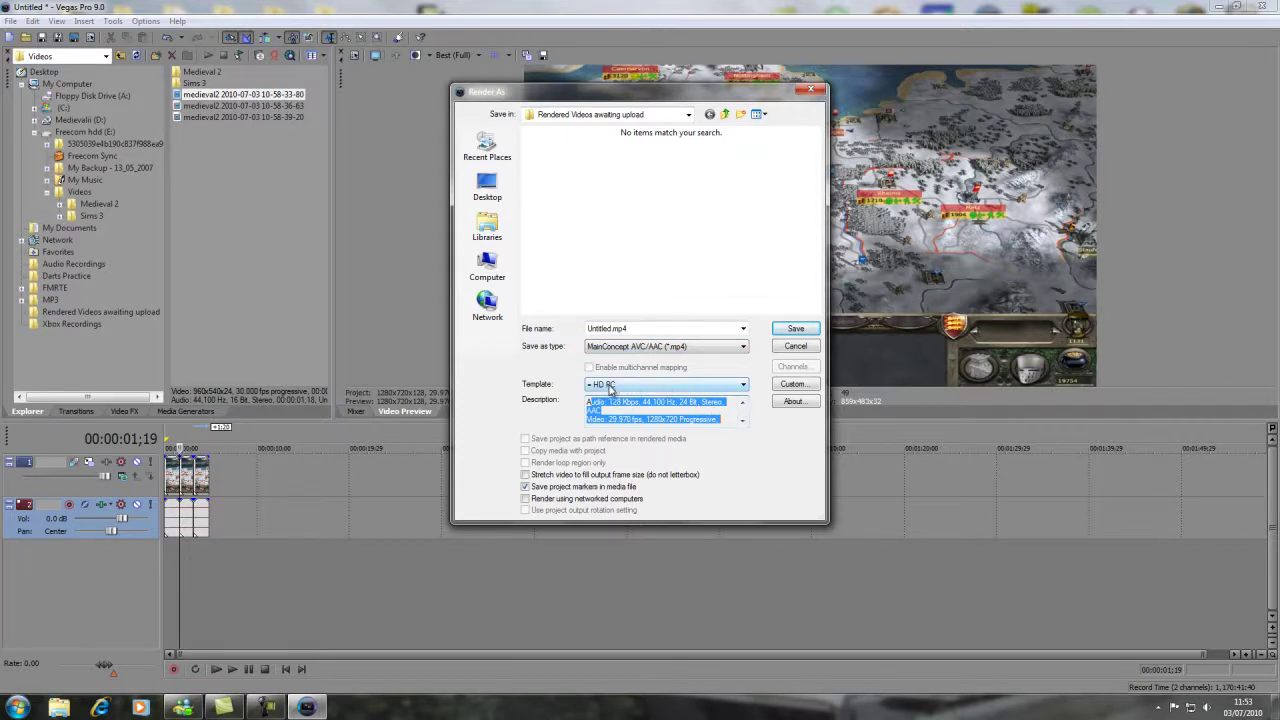
Render the timeline to Untitled.mp4
left_click(796, 330)
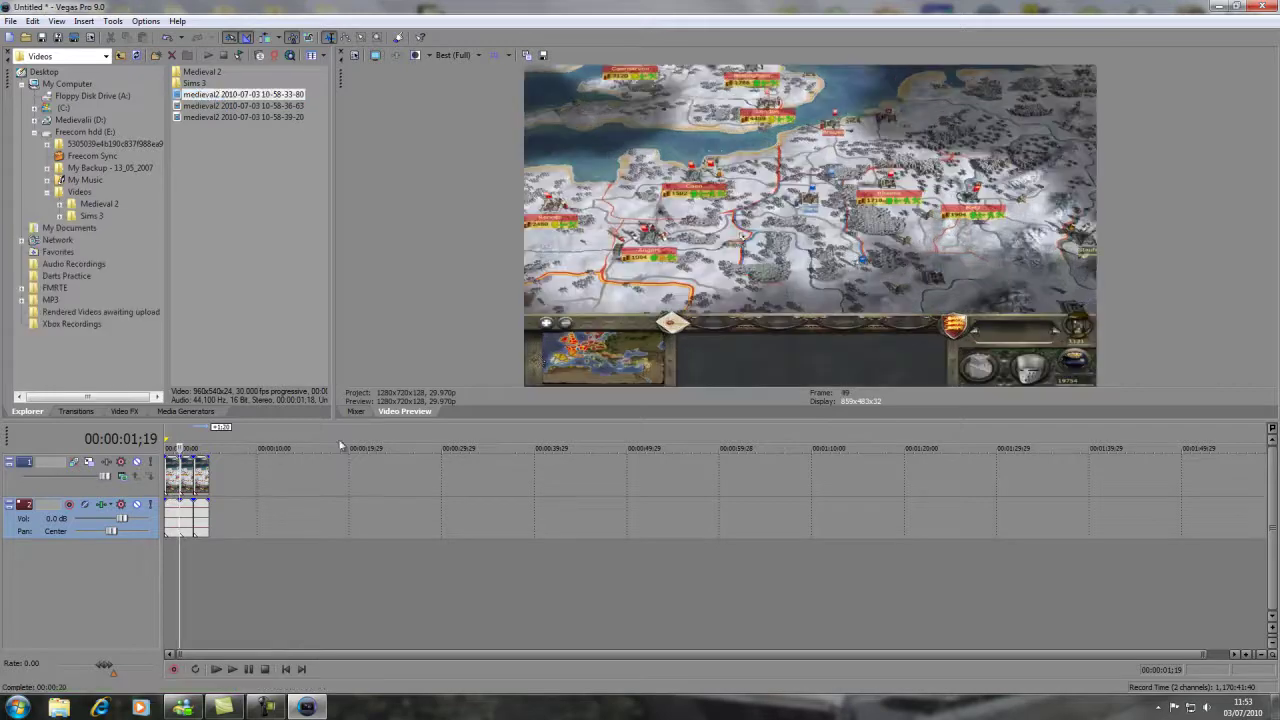
left_click(1219, 6)
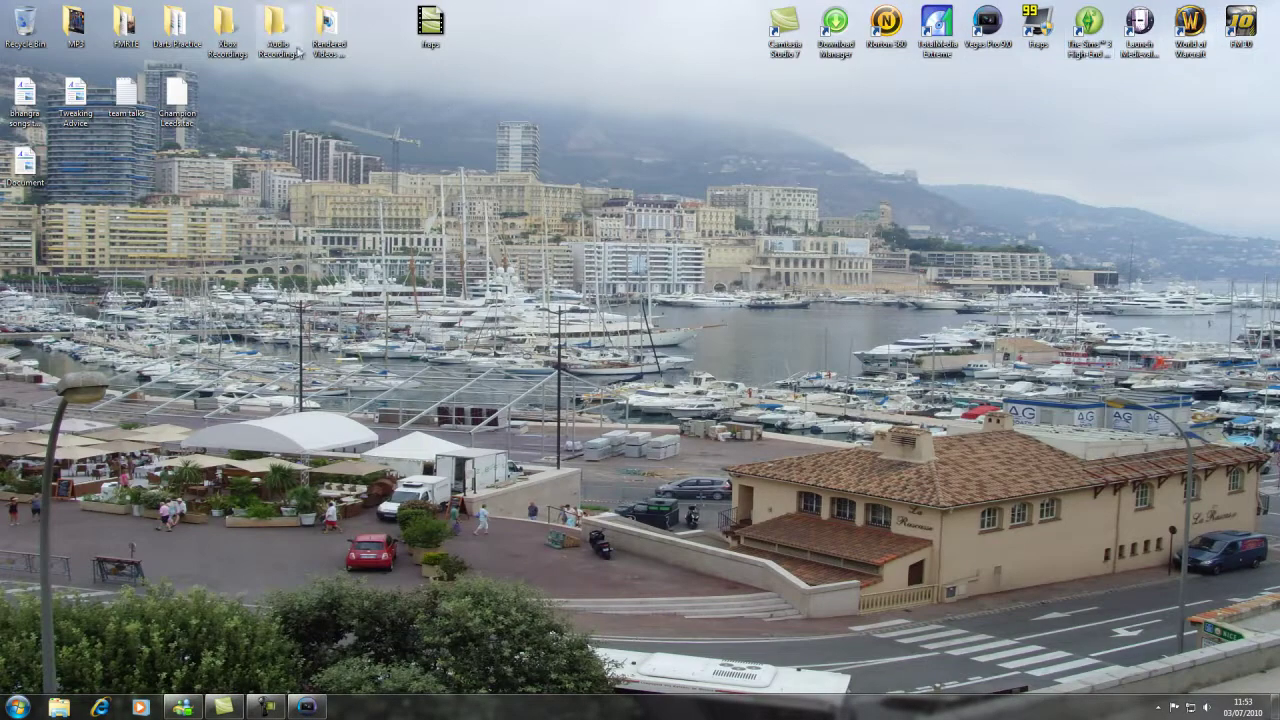
double_click(327, 28)
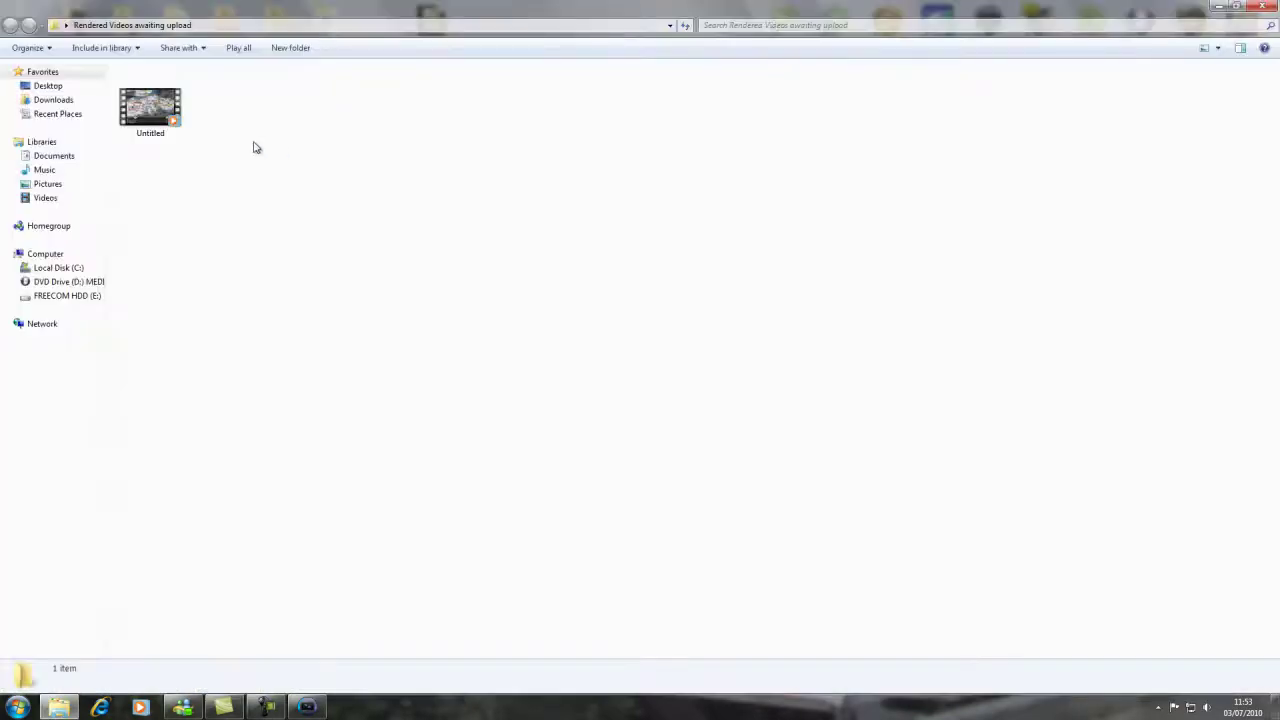
left_click(170, 116)
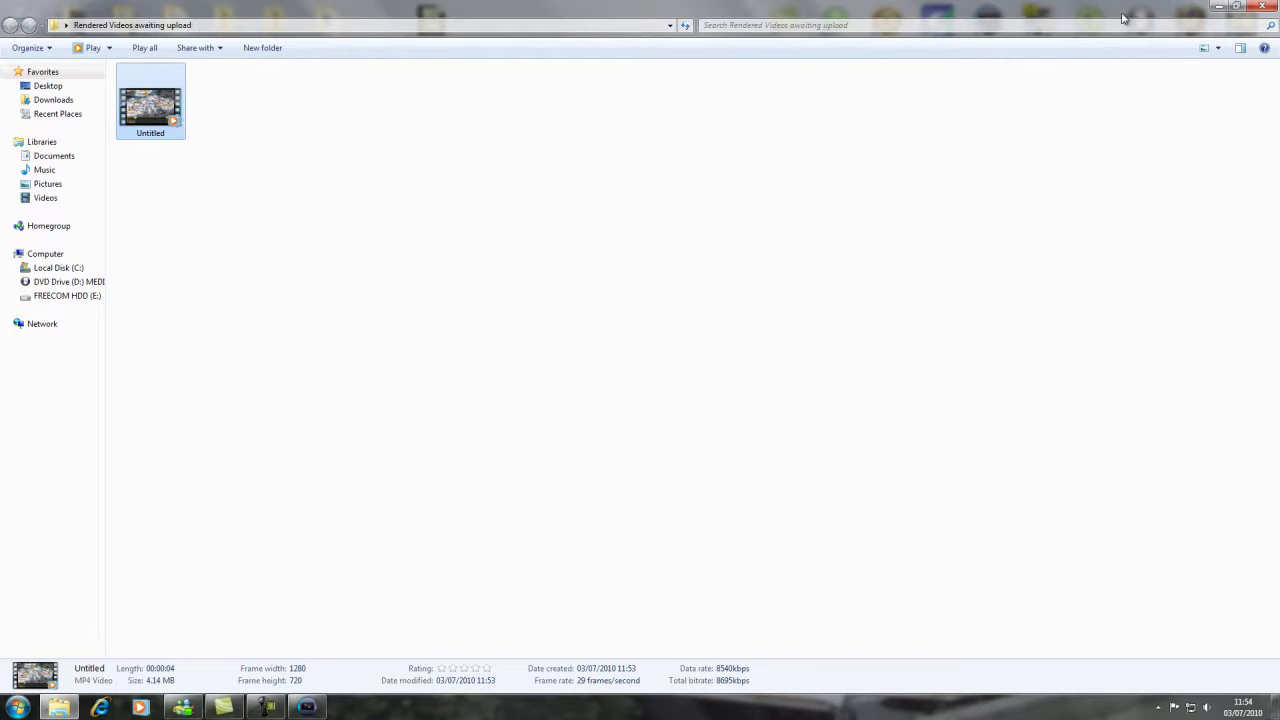
left_click(1265, 9)
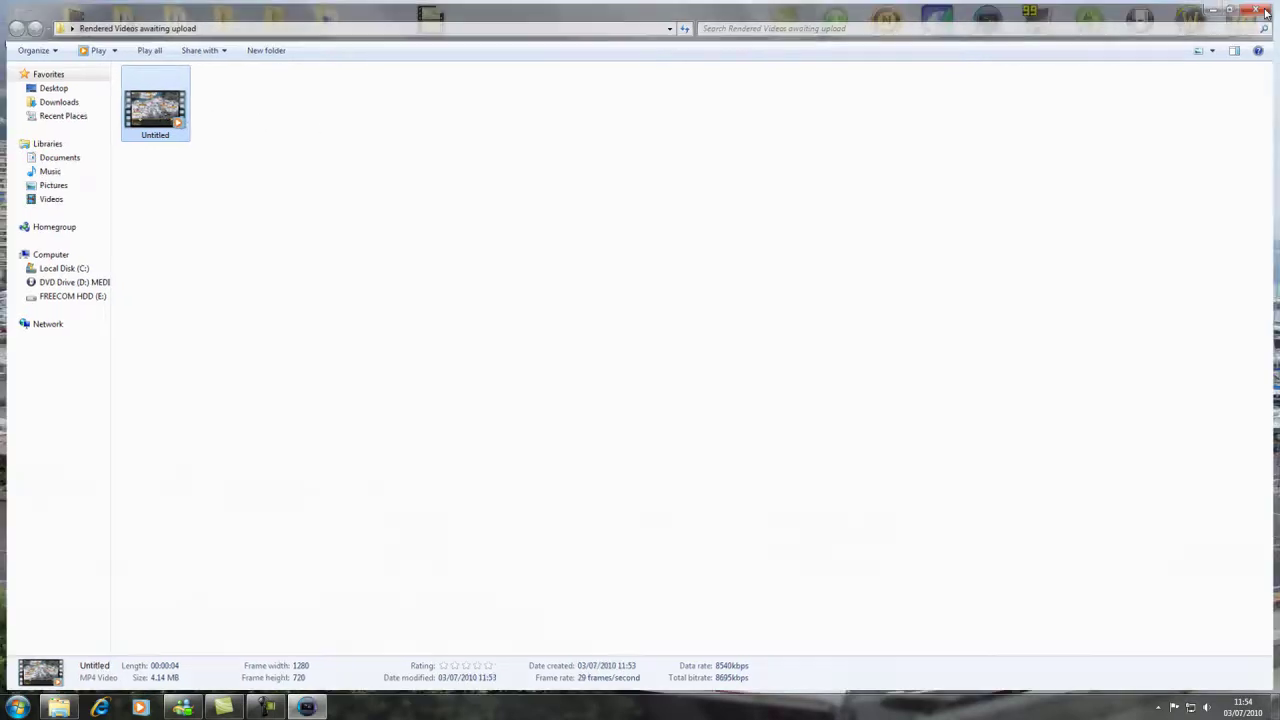